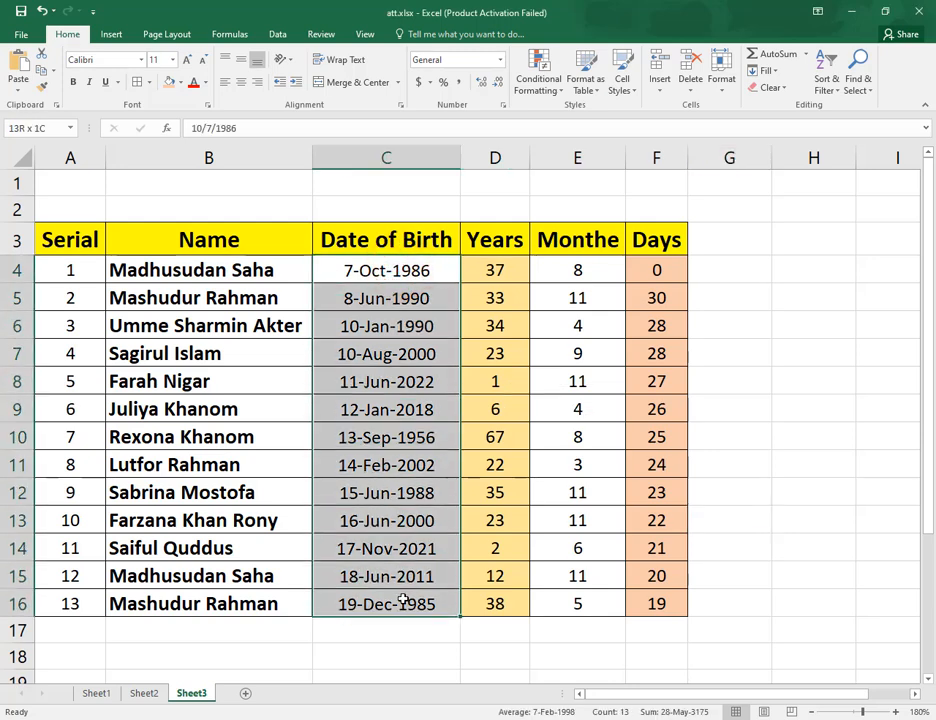
pyautogui.moveTo(249, 275); pyautogui.dragTo(232, 600)
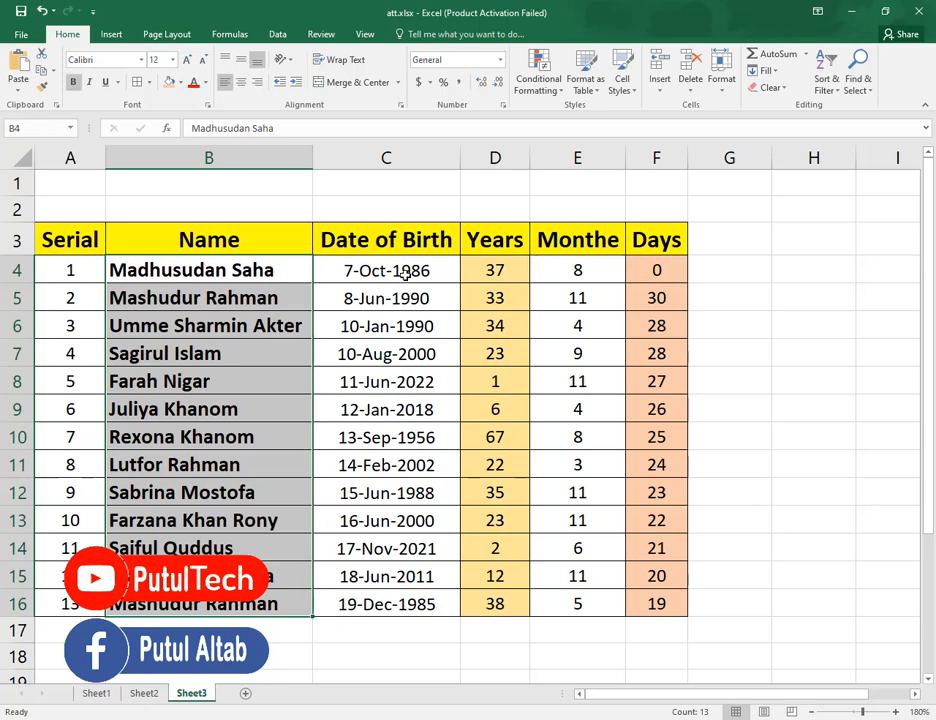
pyautogui.moveTo(400, 270); pyautogui.dragTo(409, 603)
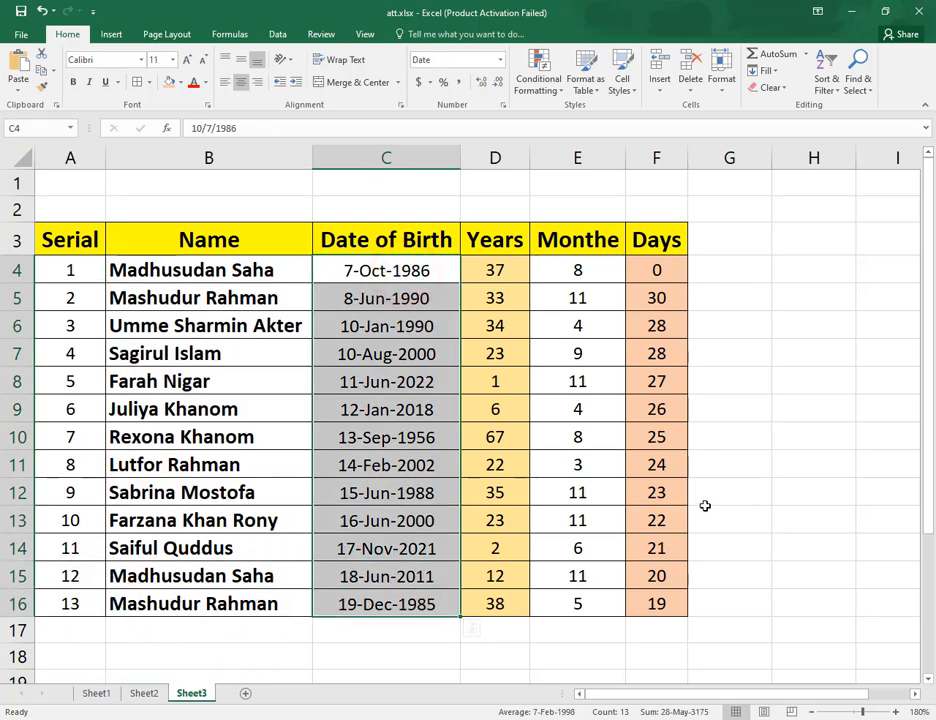
pyautogui.click(386, 290)
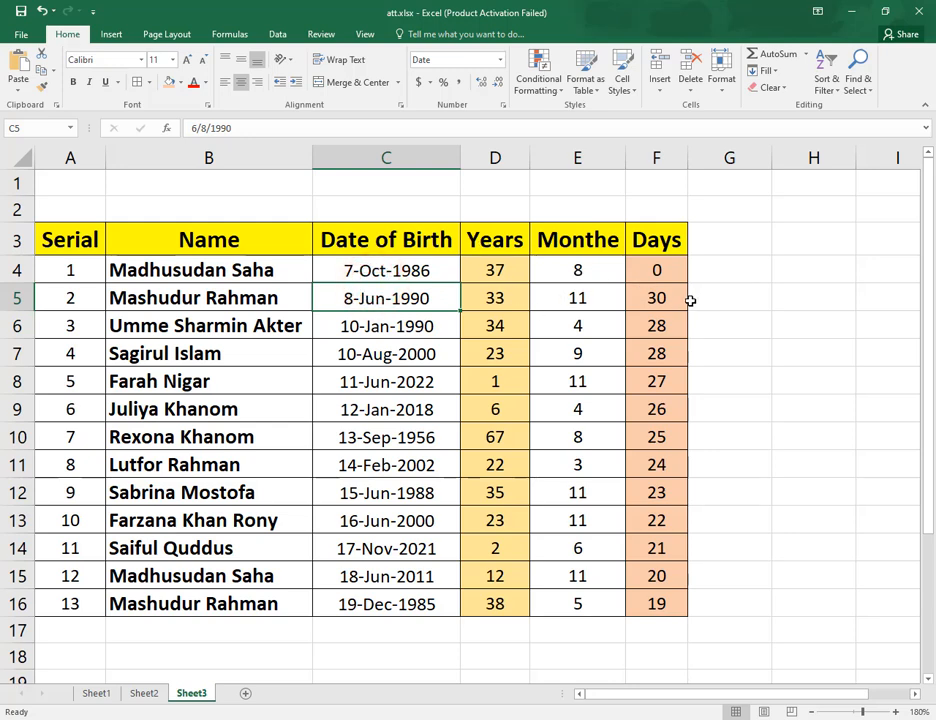
pyautogui.moveTo(382, 271); pyautogui.dragTo(386, 613)
pyautogui.click(655, 494)
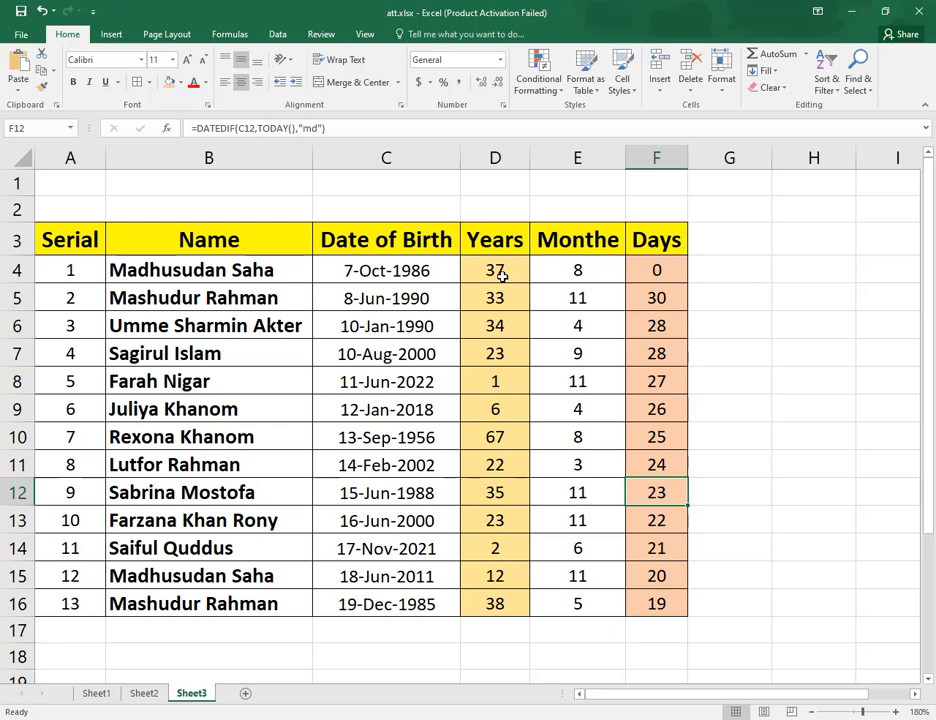
# - Clear the existing formulas from the years, months and days cells D4:F16
pyautogui.moveTo(495, 270); pyautogui.dragTo(655, 601)
pyautogui.press('Delete')
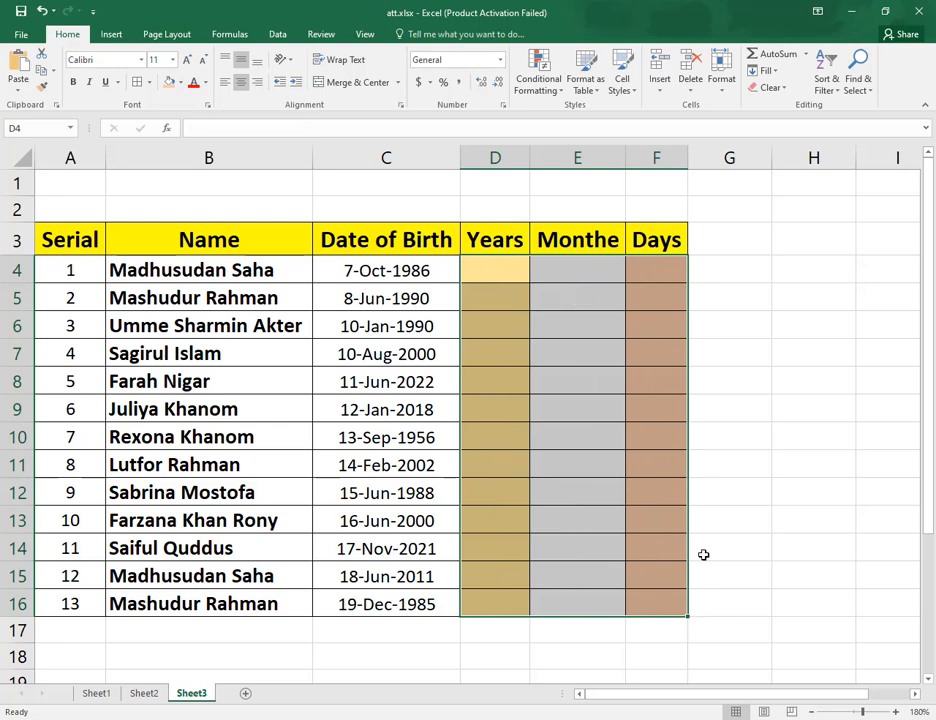
pyautogui.click(499, 271)
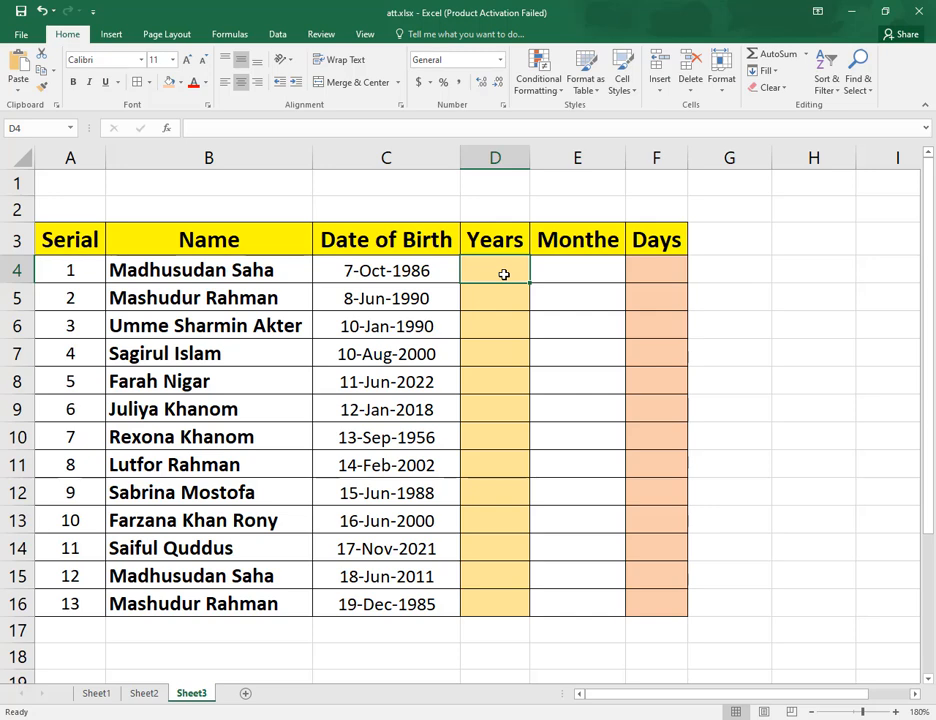
pyautogui.write('=')
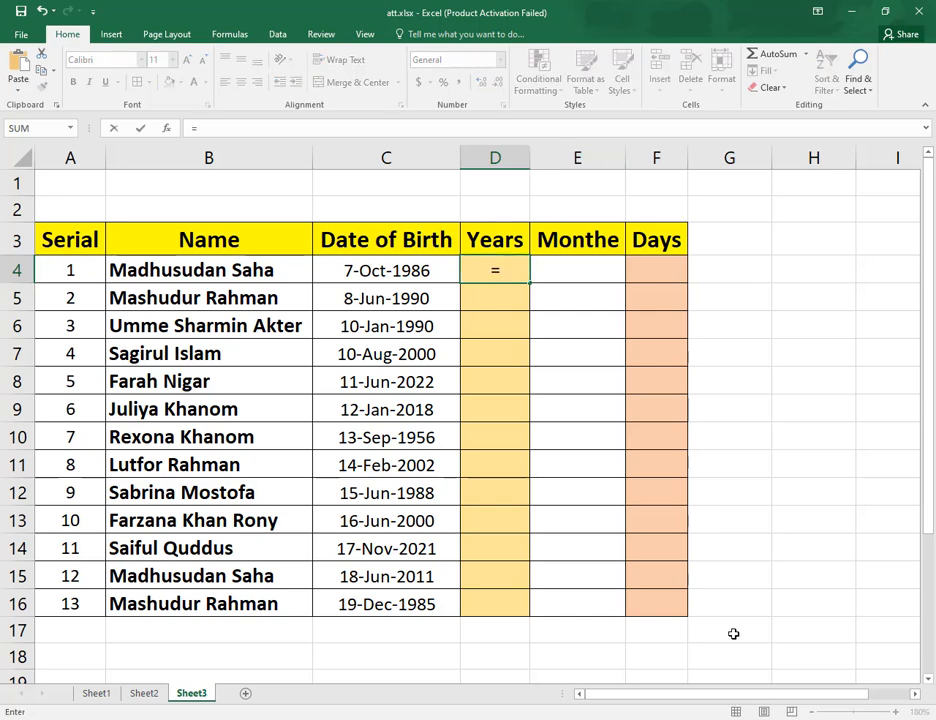
pyautogui.write('da')
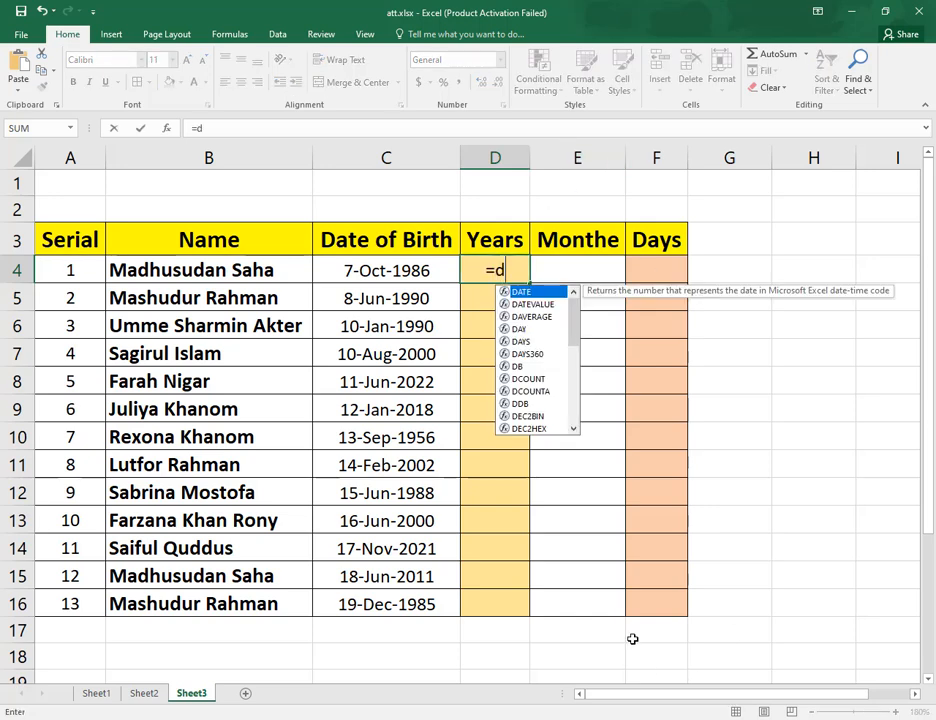
pyautogui.write('ted')
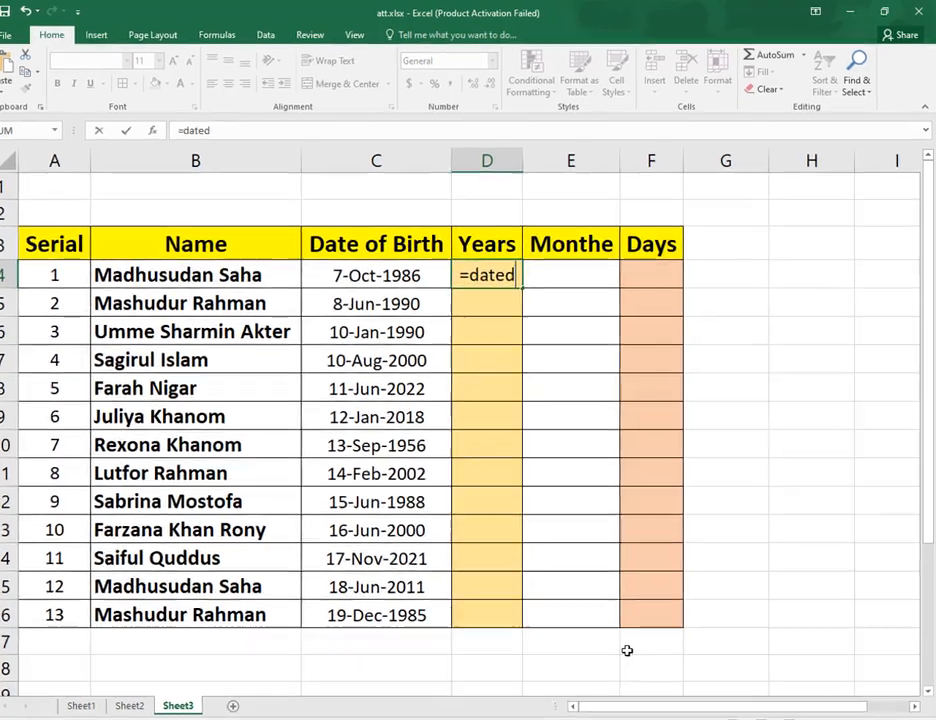
pyautogui.write('if')
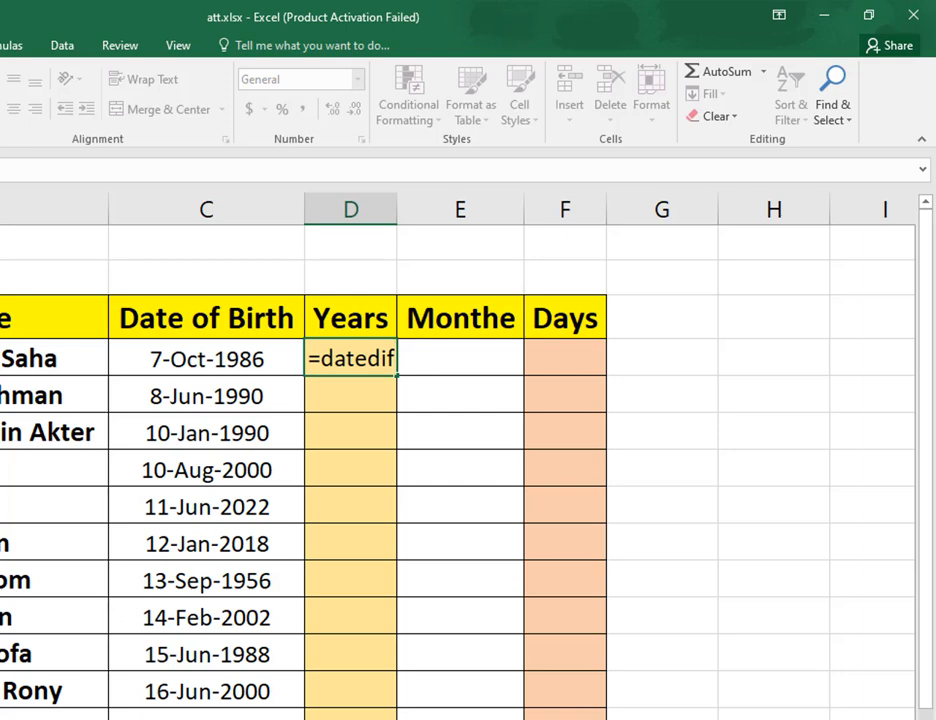
pyautogui.write('(')
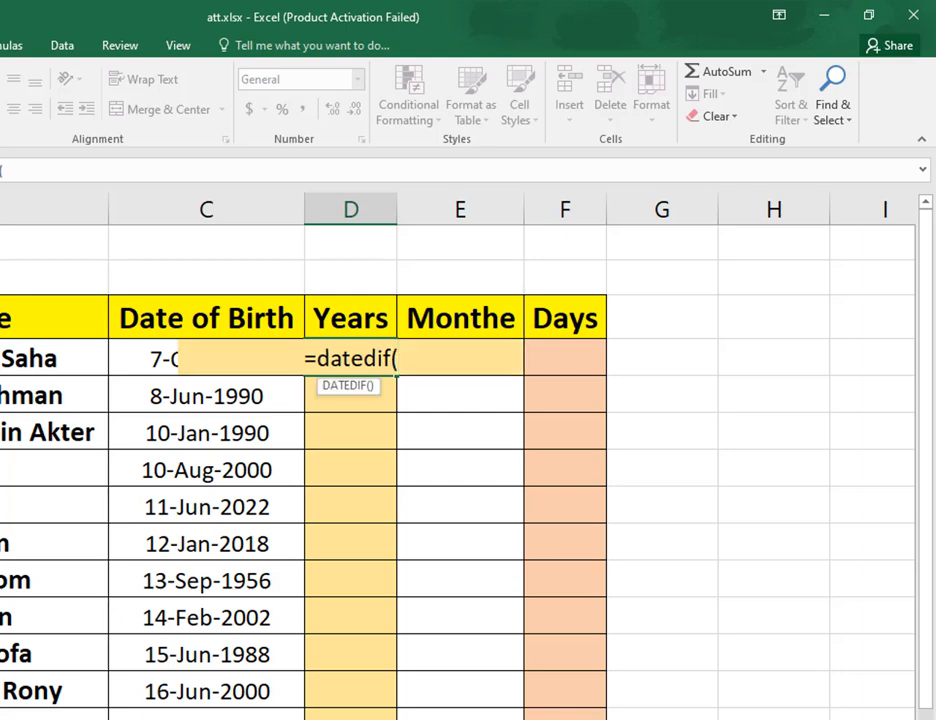
pyautogui.click(161, 360)
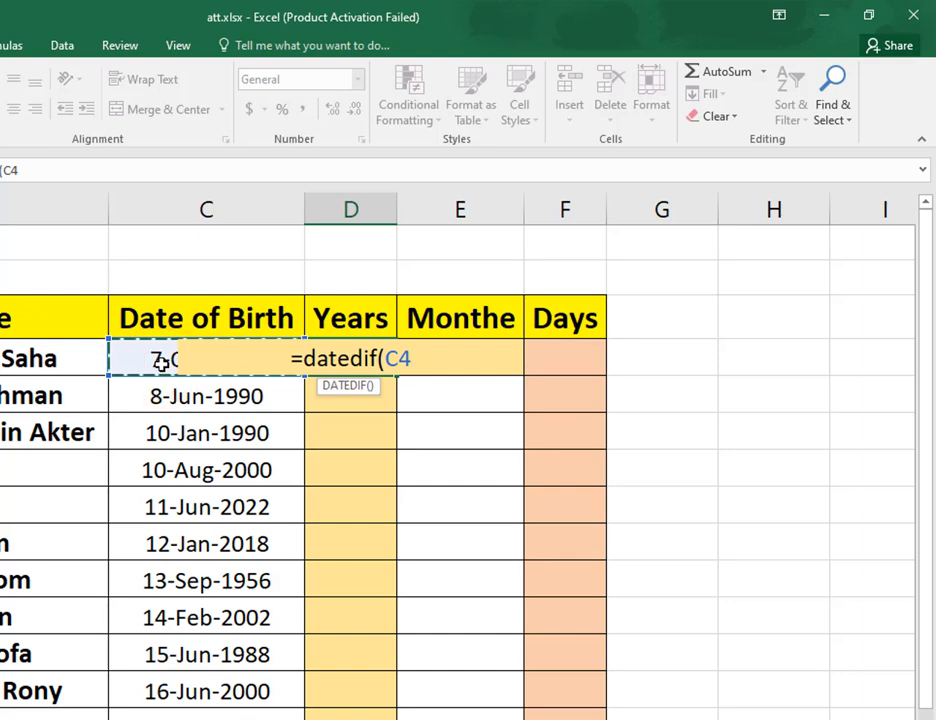
pyautogui.moveTo(432, 357); pyautogui.dragTo(294, 358)
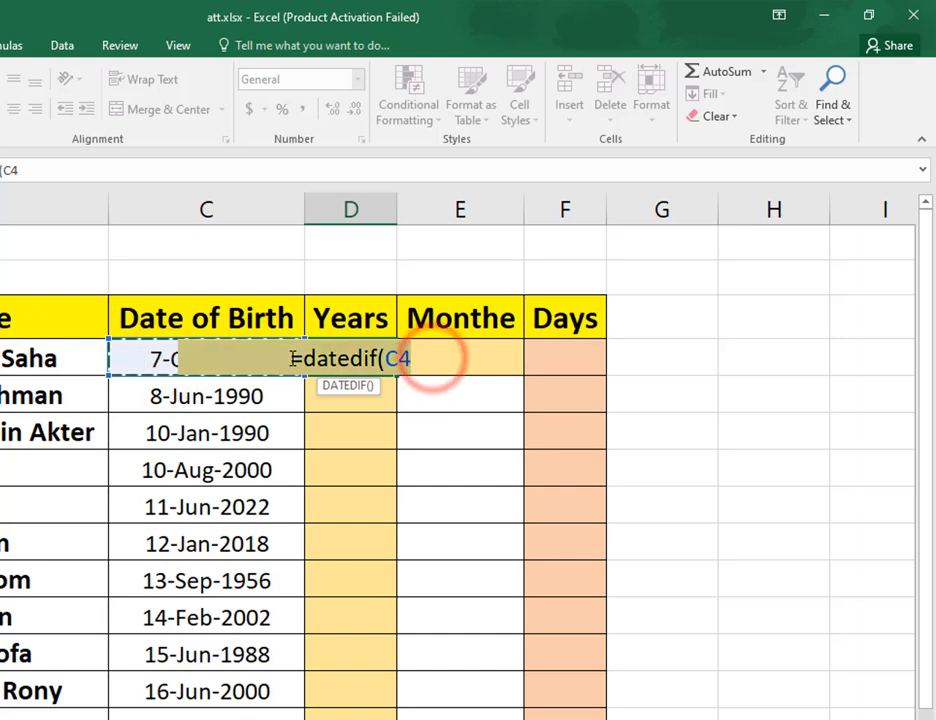
pyautogui.press('BackSpace')
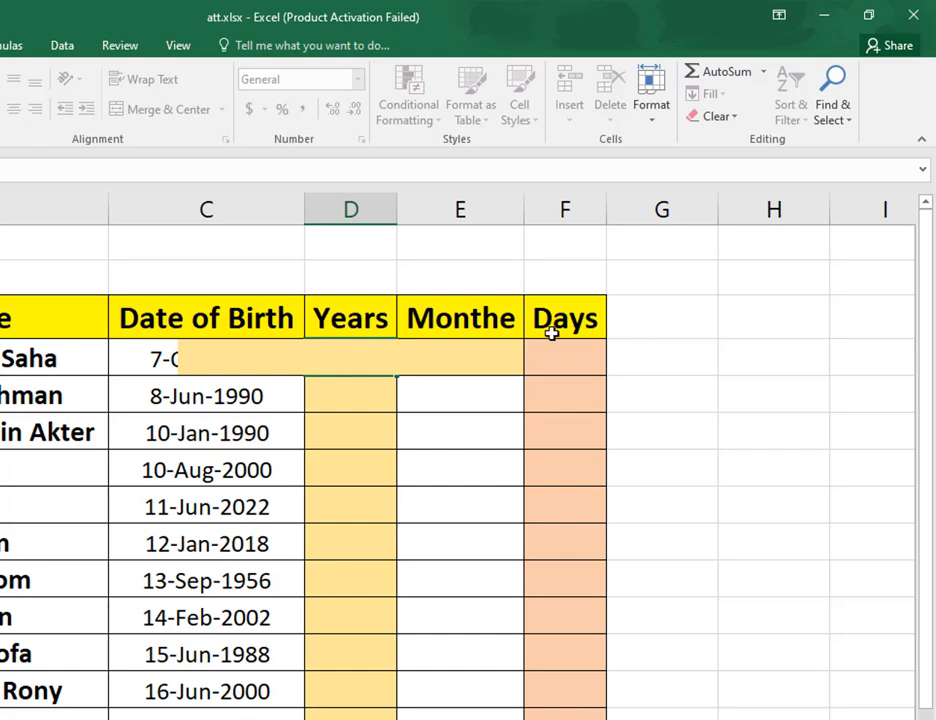
pyautogui.click(484, 494)
pyautogui.click(208, 368)
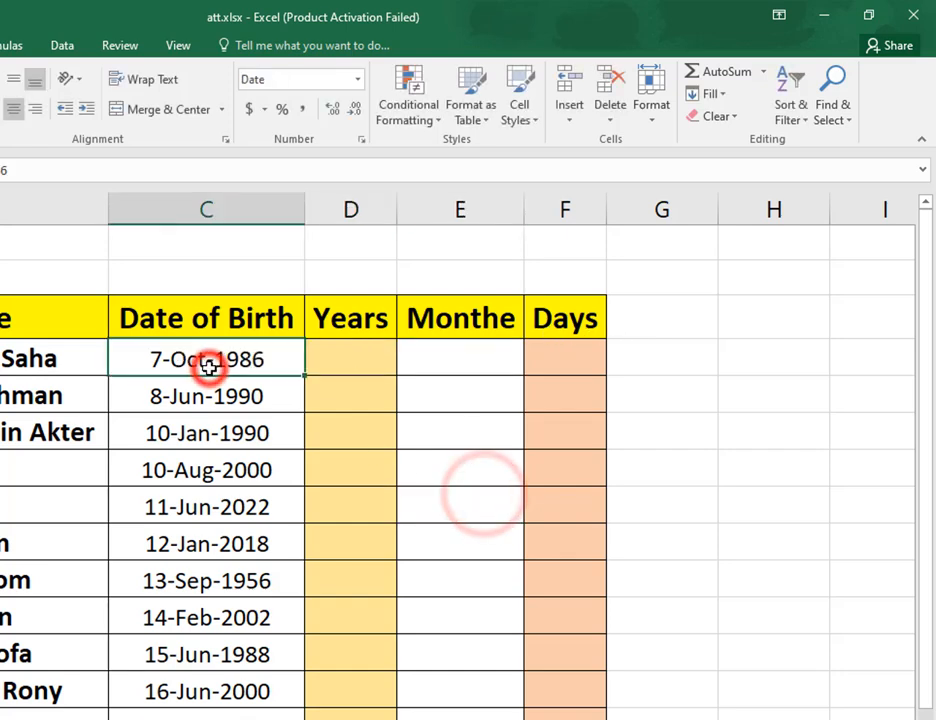
# - Enter the formula =DATEDIF(C4,TODAY(),"Y") in D4 to calculate the completed years since the first date of birth
pyautogui.click(358, 363)
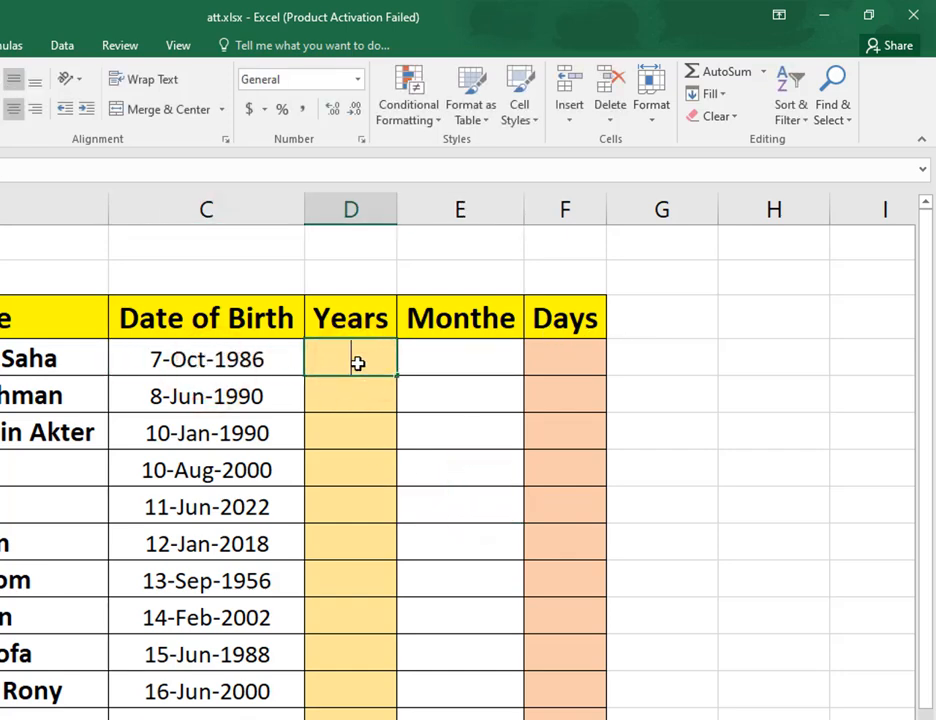
pyautogui.write('=datedif')
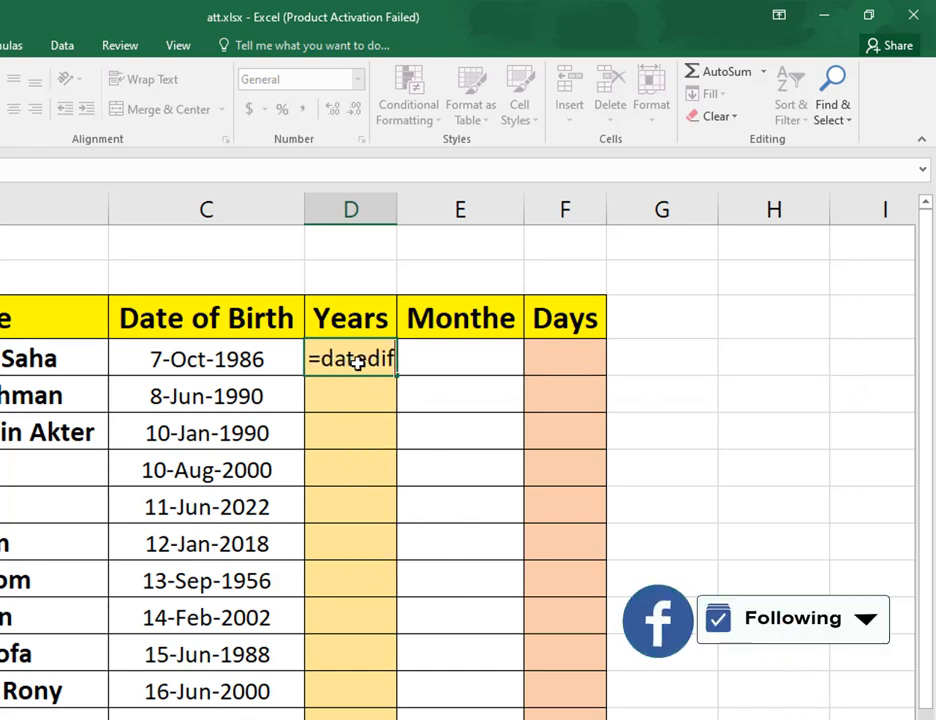
pyautogui.write('(')
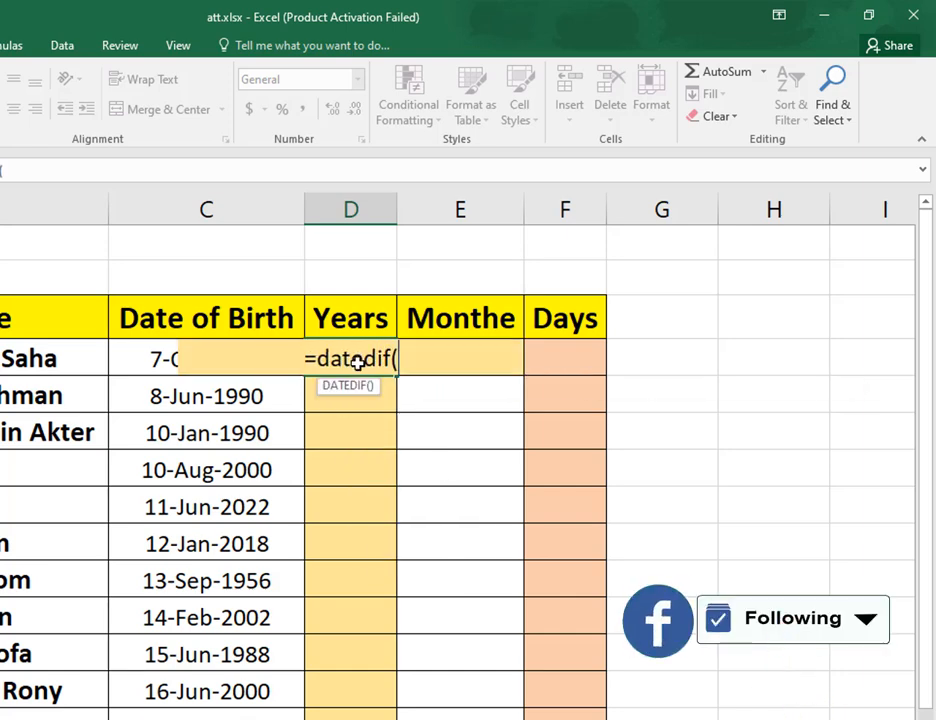
pyautogui.click(151, 364)
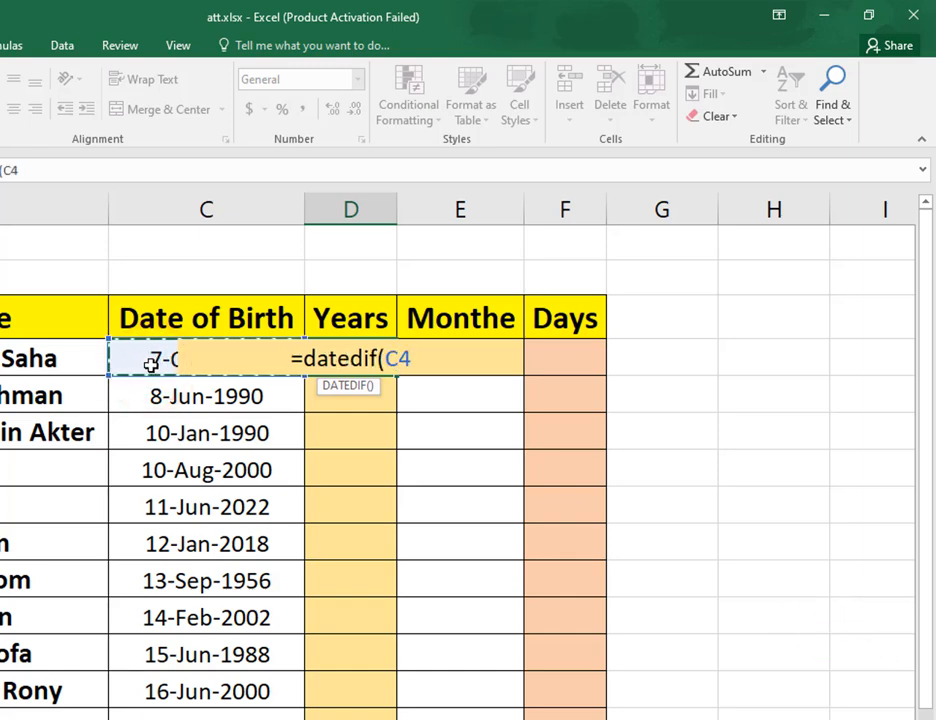
pyautogui.write(',')
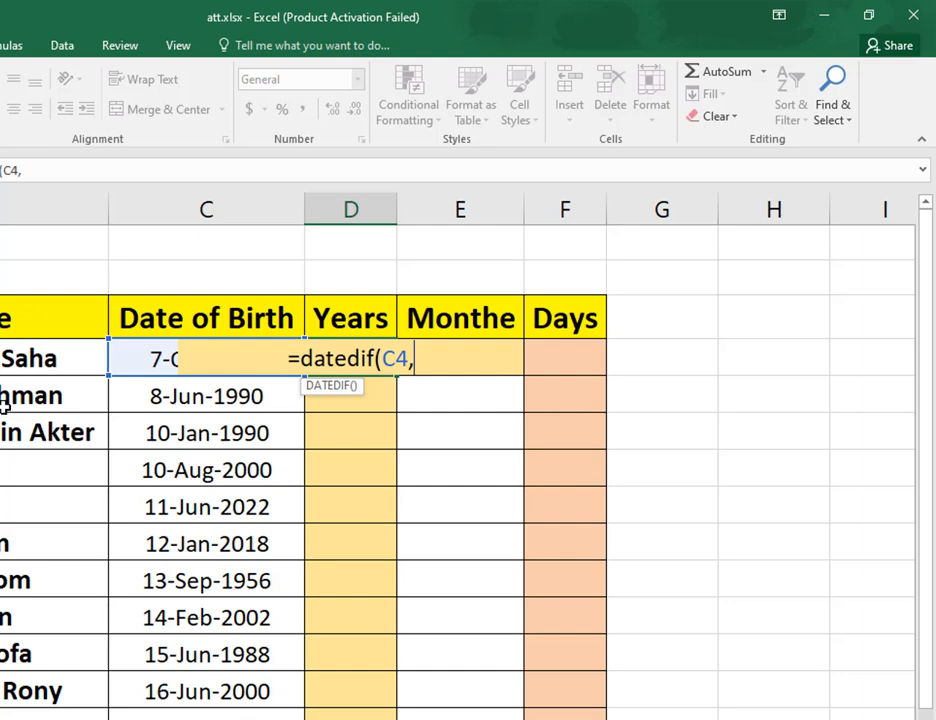
pyautogui.write('to')
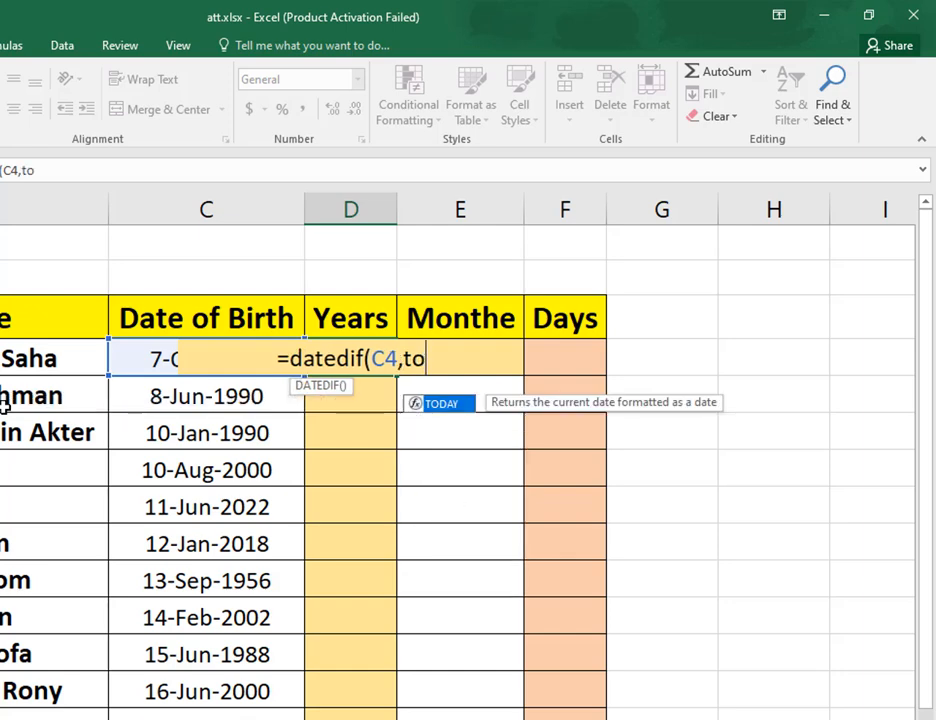
pyautogui.press('Tab')
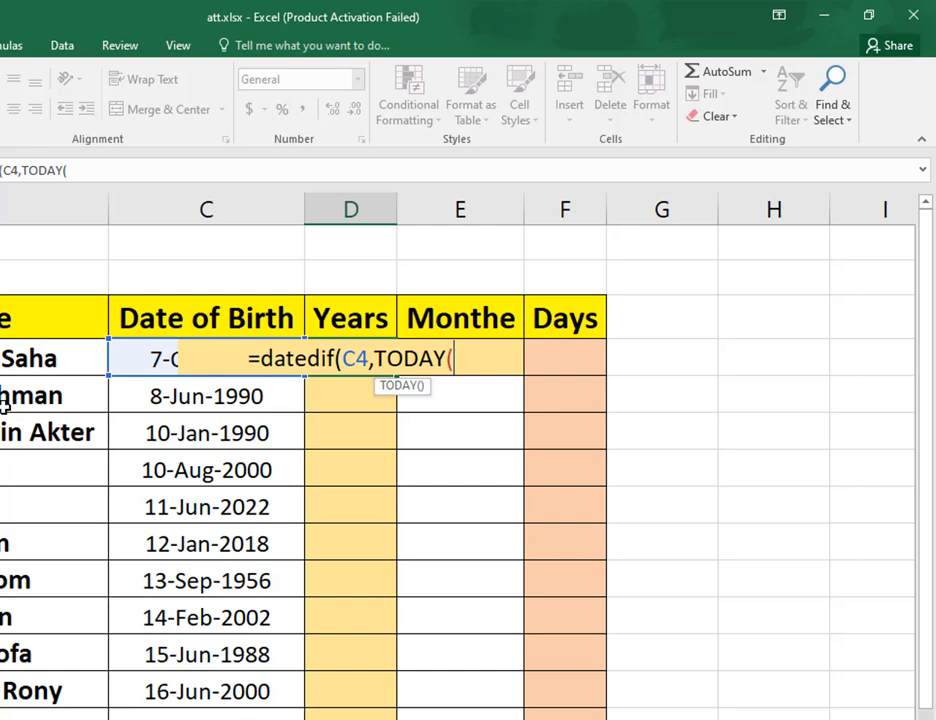
pyautogui.write(')')
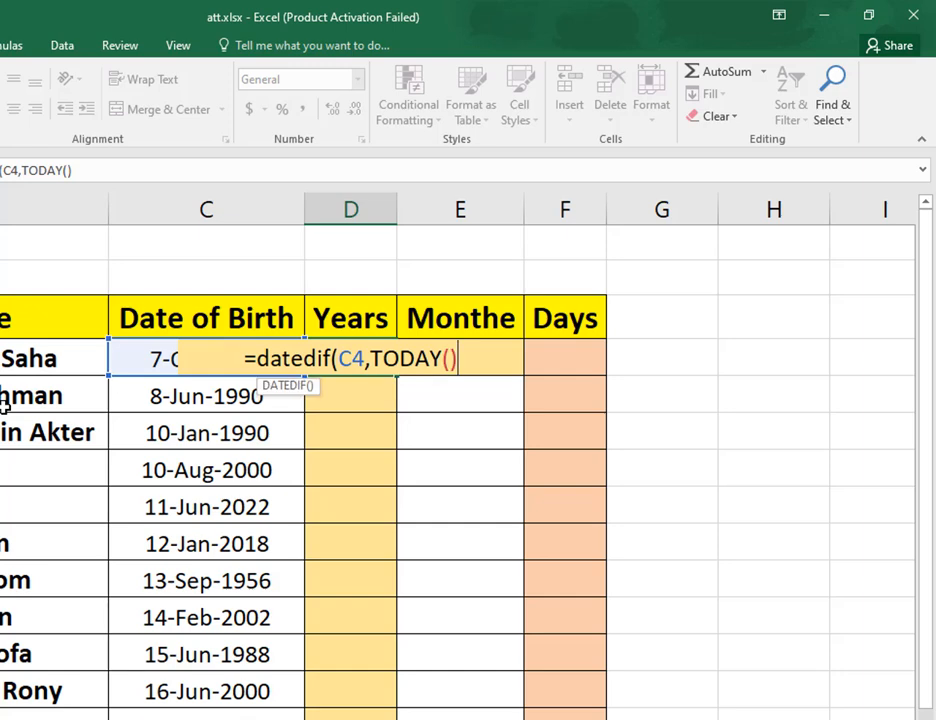
pyautogui.write(',')
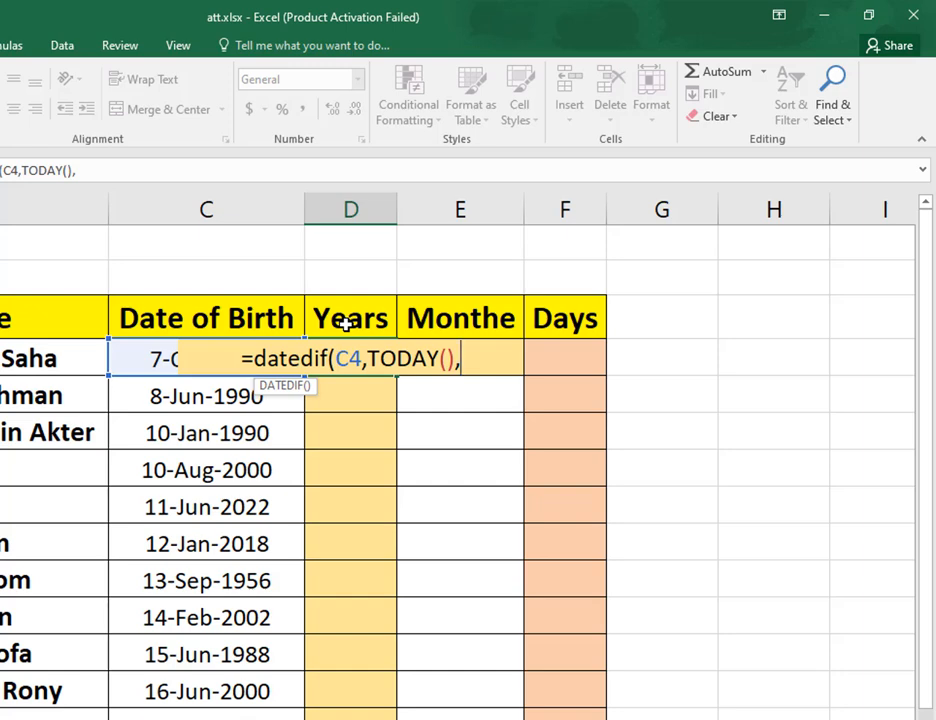
pyautogui.write('"')
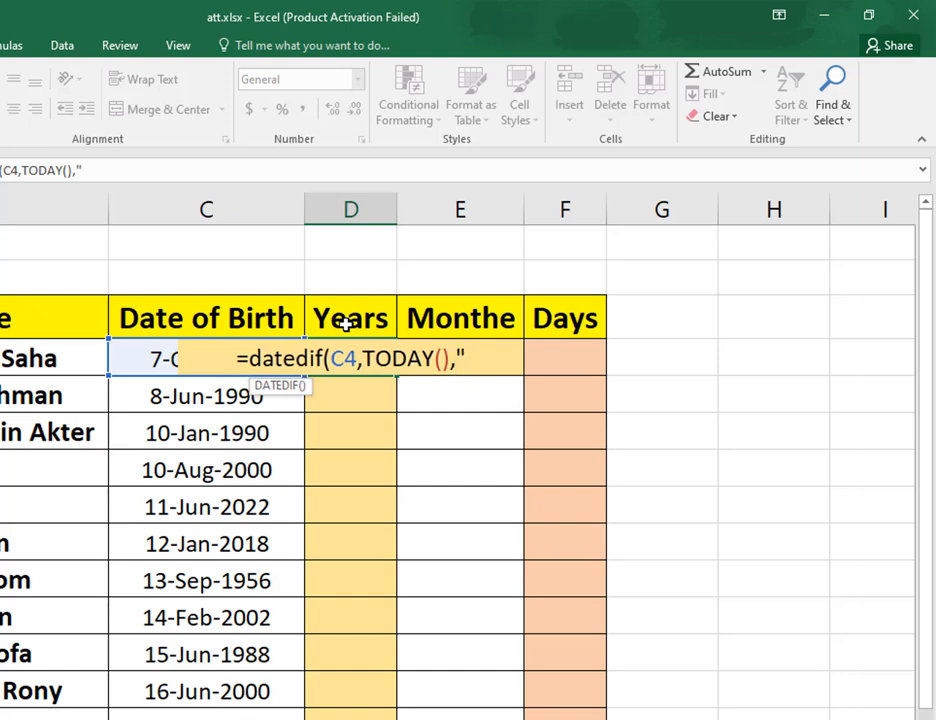
pyautogui.write('Y')
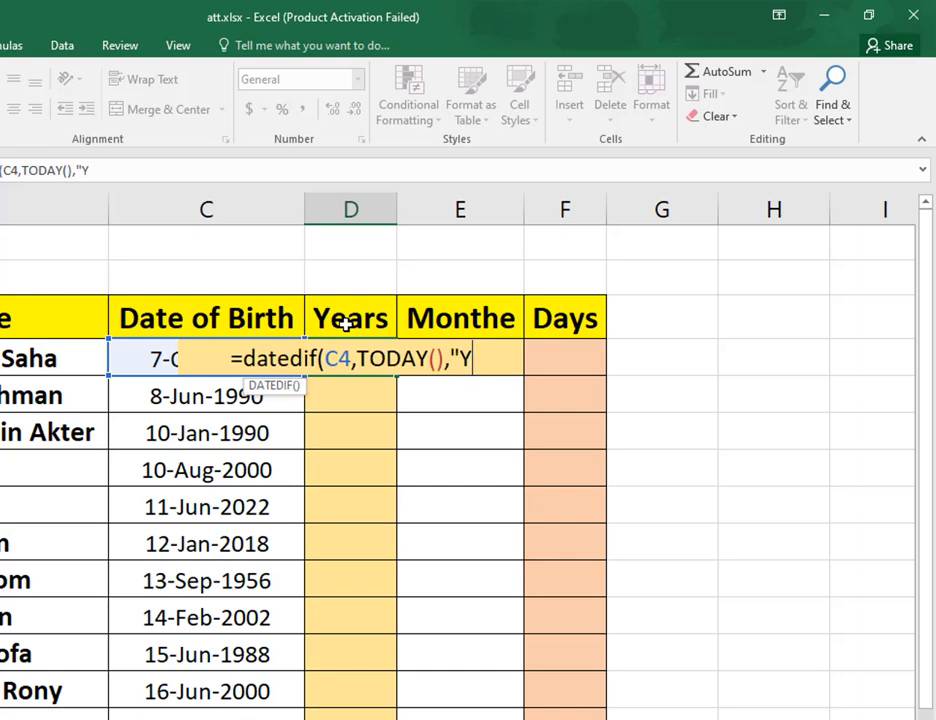
pyautogui.write('"')
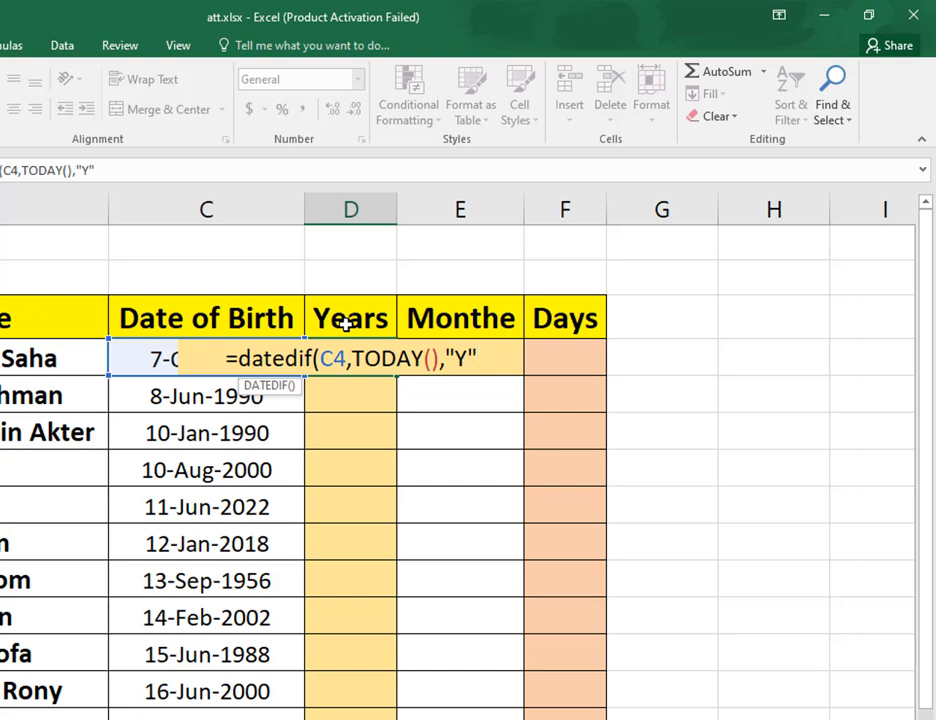
pyautogui.write(')')
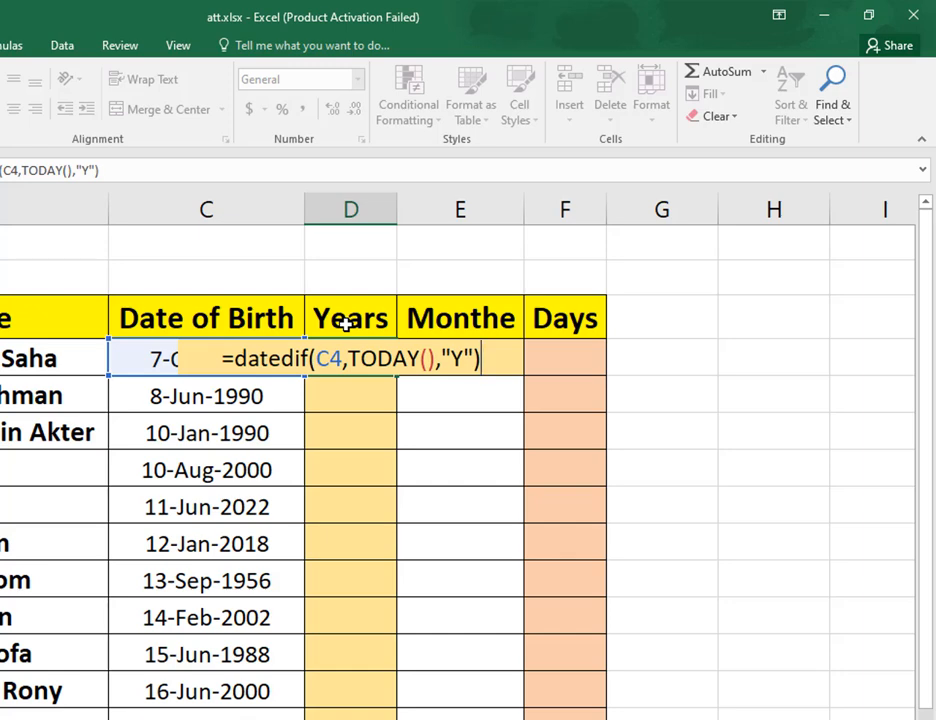
pyautogui.press('Return')
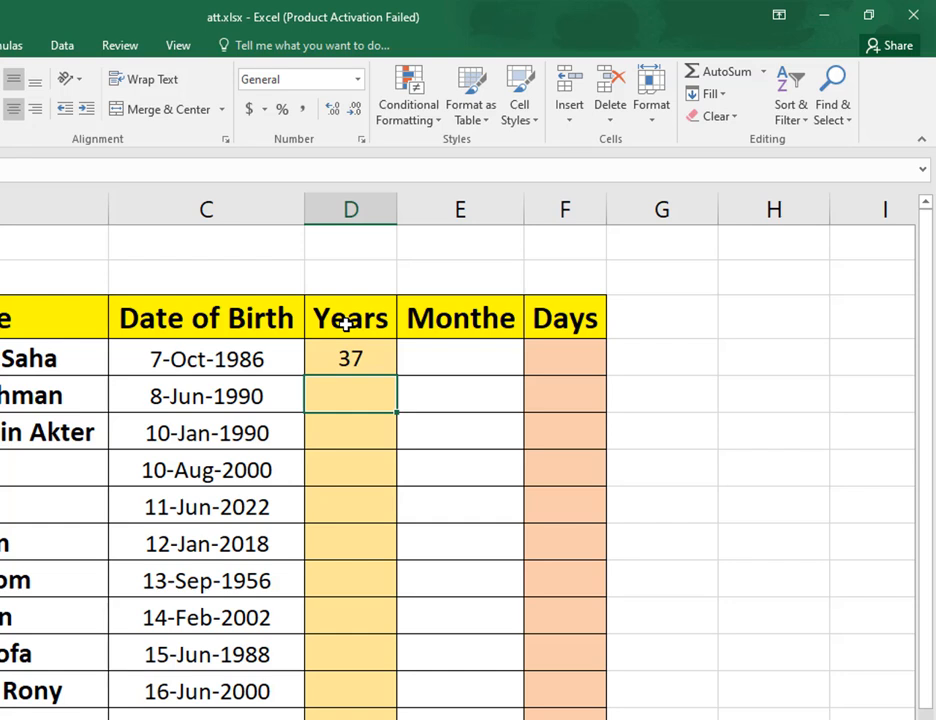
# - Copy the D4 years formula down the Years column for the remaining people in the table
pyautogui.click(257, 361)
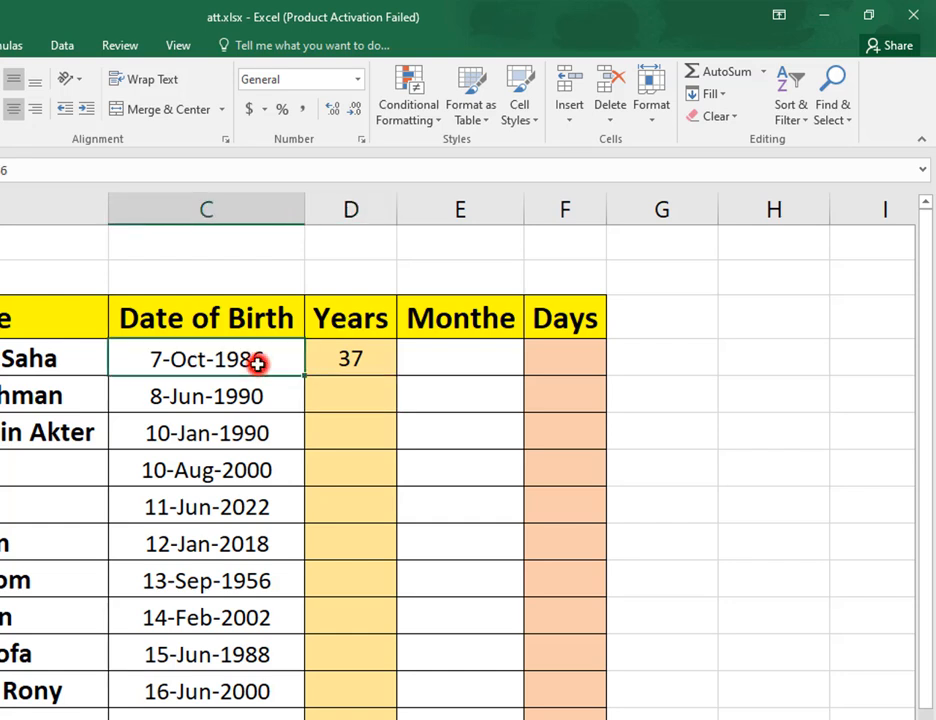
pyautogui.click(340, 358)
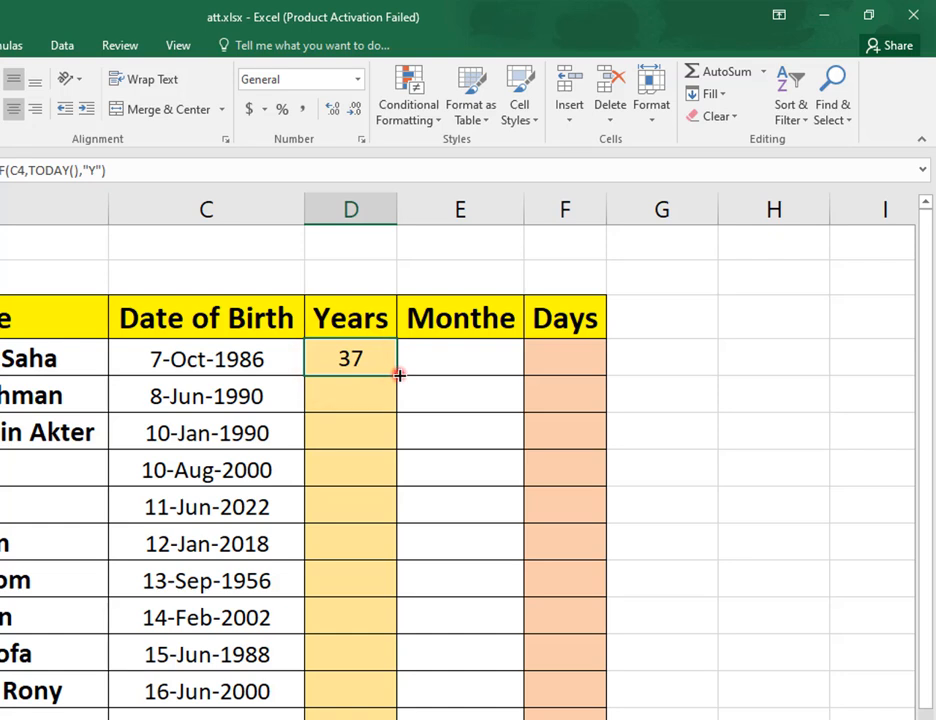
pyautogui.moveTo(397, 376); pyautogui.dragTo(397, 716)
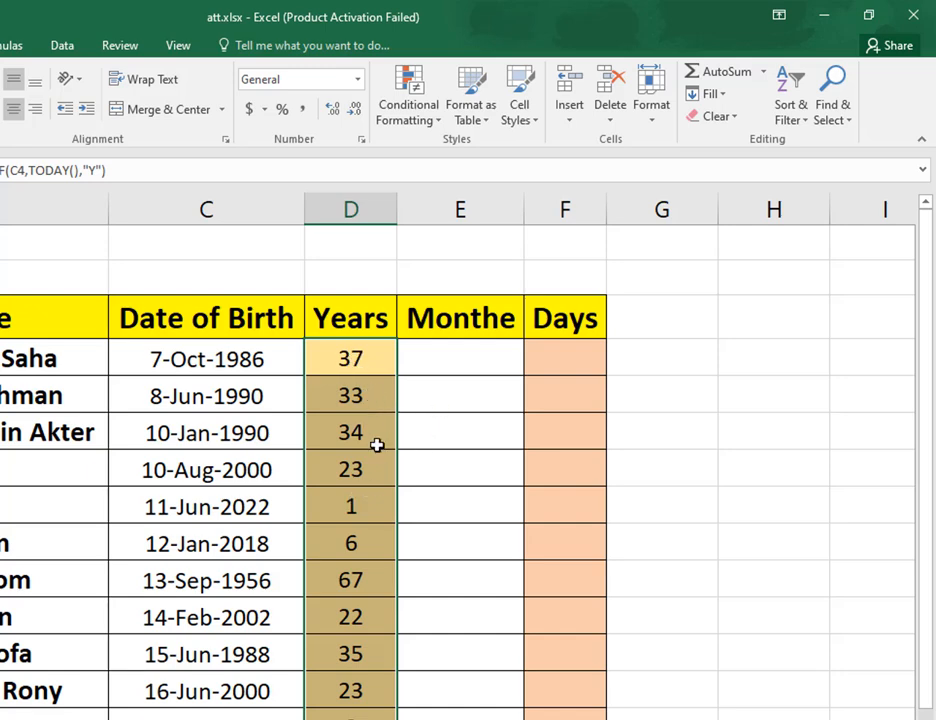
# - Enter the formula =DATEDIF(C4,TODAY(),"ym") in E4 to calculate the remaining months after the first person's completed years
pyautogui.click(448, 366)
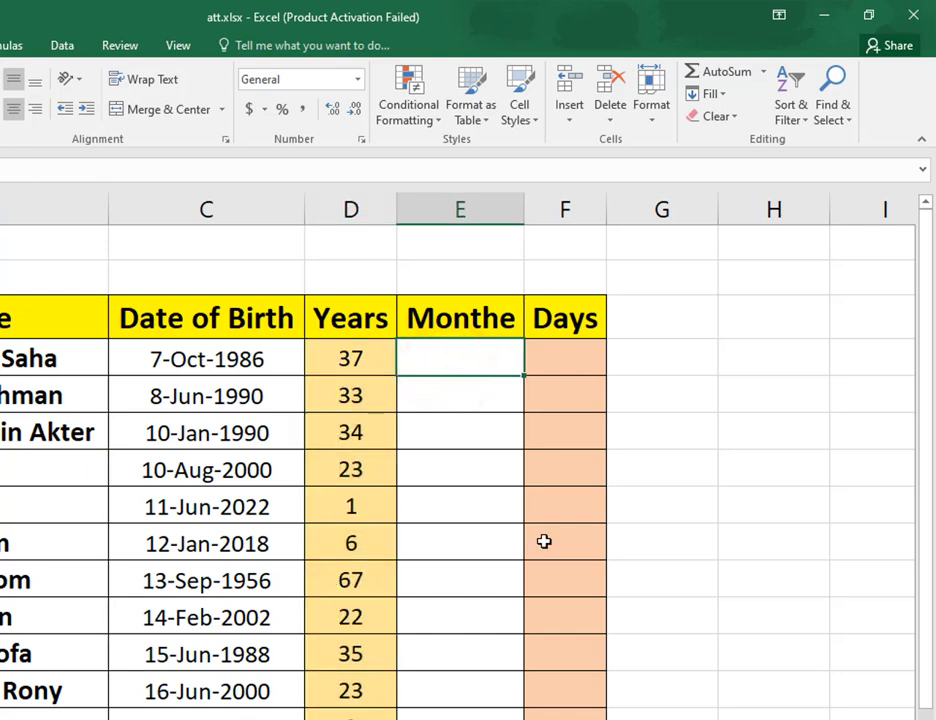
pyautogui.write('=dat')
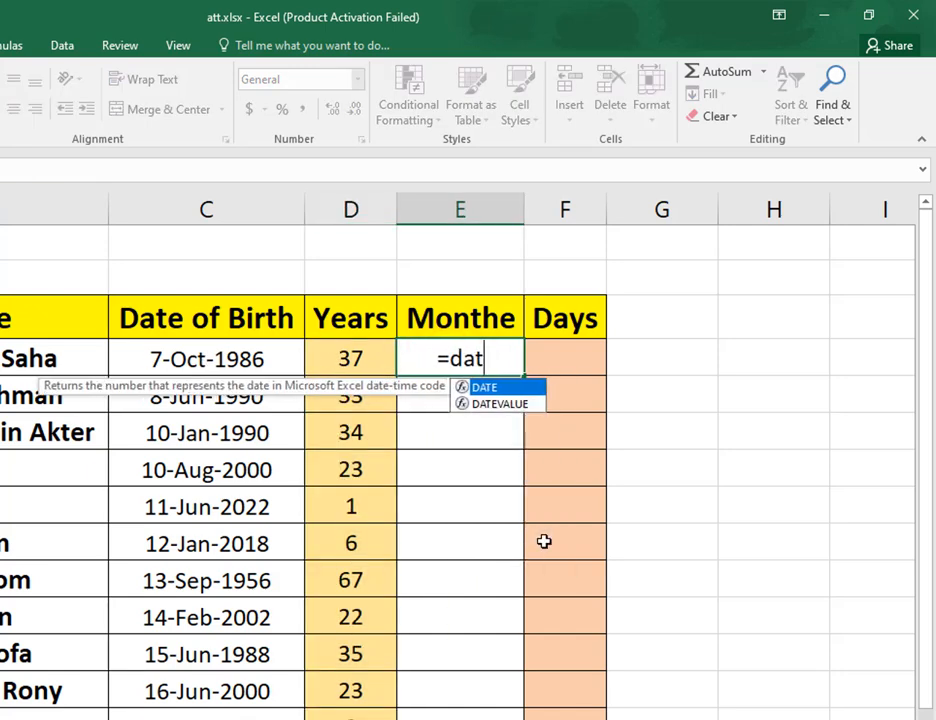
pyautogui.write('edif')
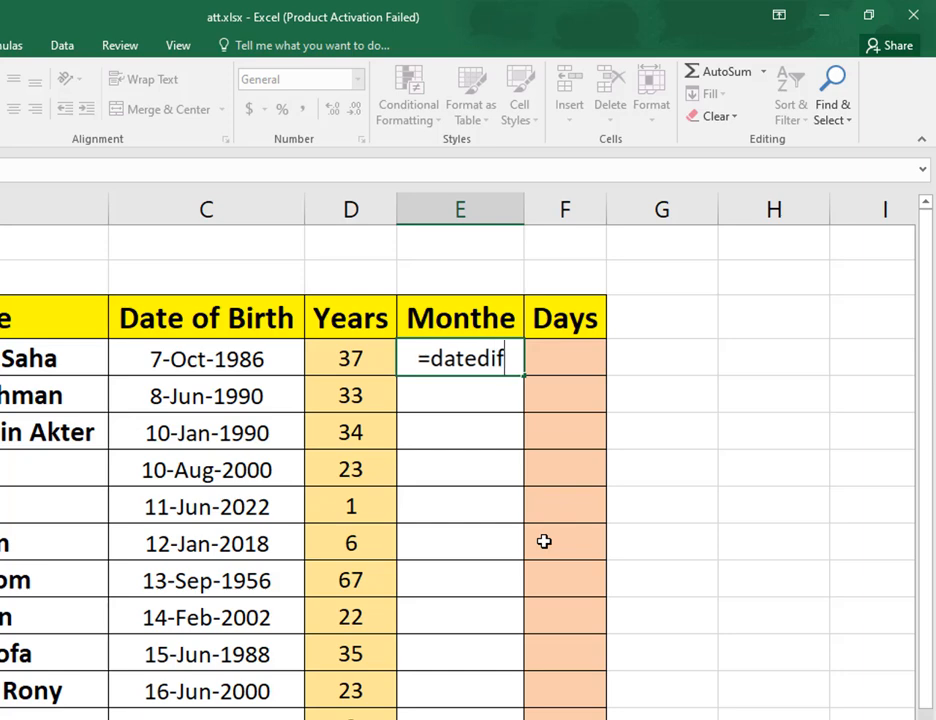
pyautogui.write('(')
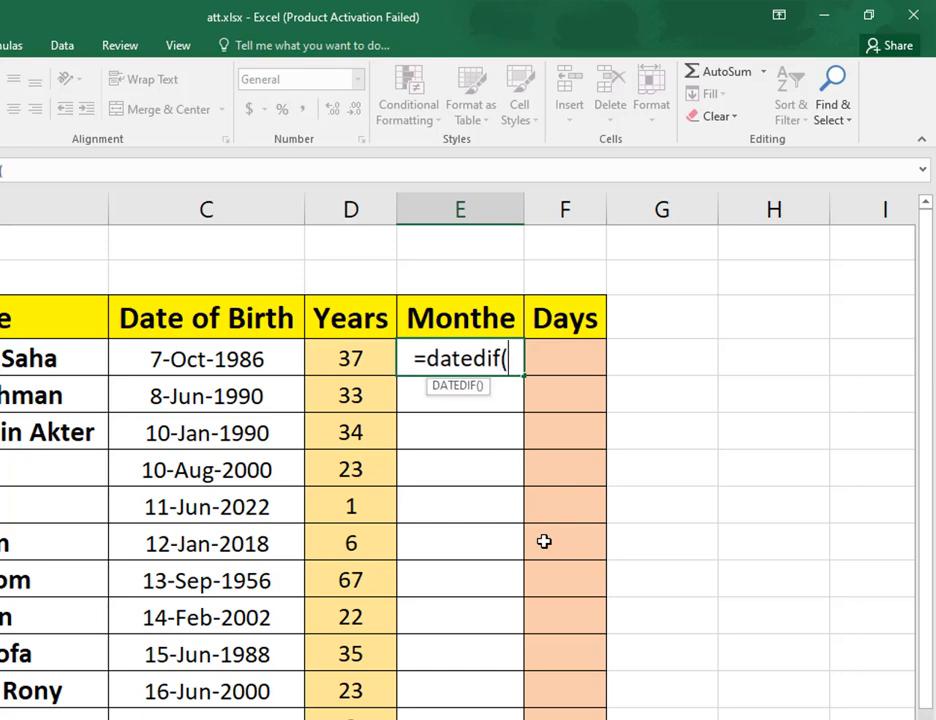
pyautogui.click(240, 358)
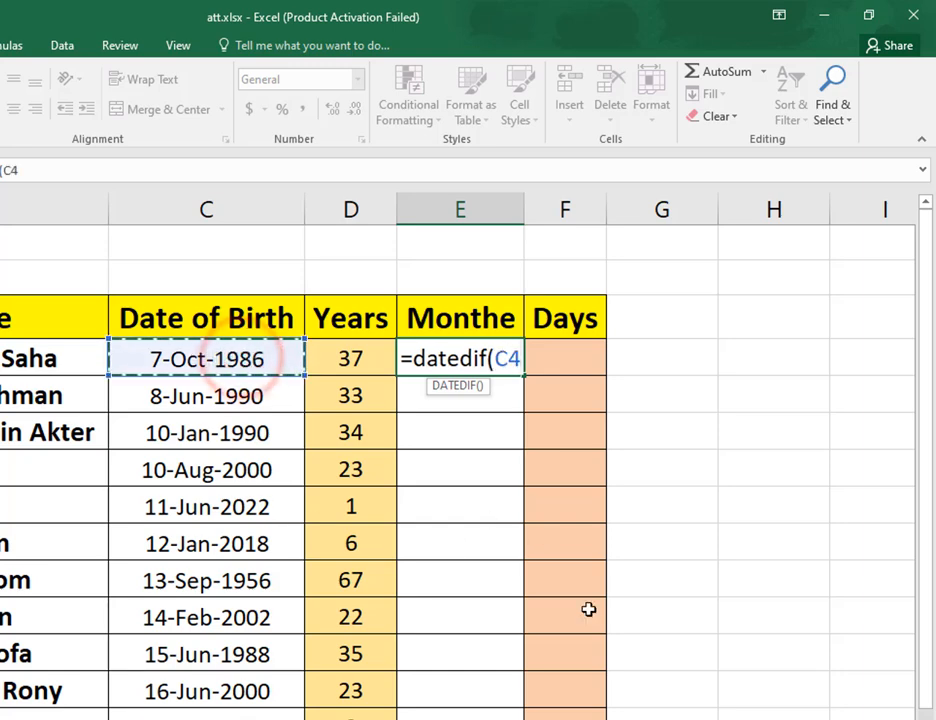
pyautogui.write(',')
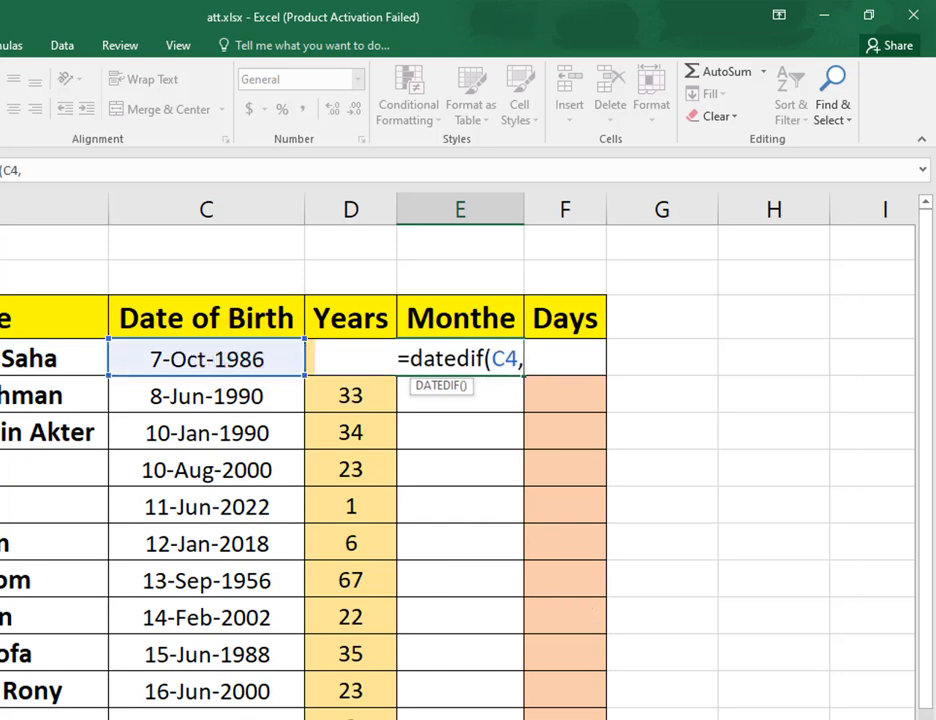
pyautogui.write('td')
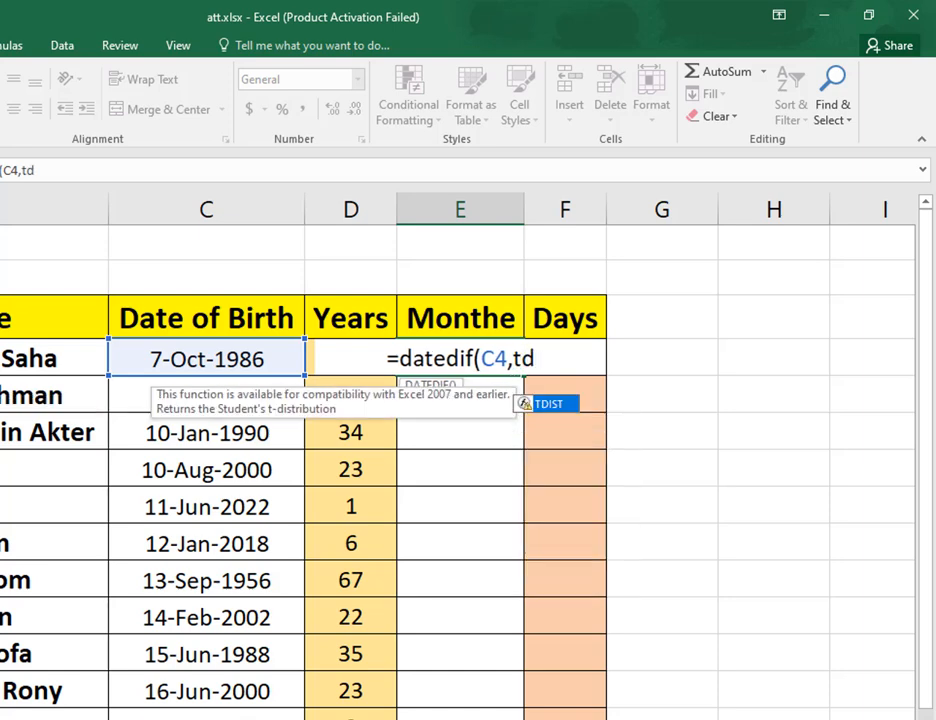
pyautogui.press('BackSpace')
pyautogui.write('o')
pyautogui.press('Tab')
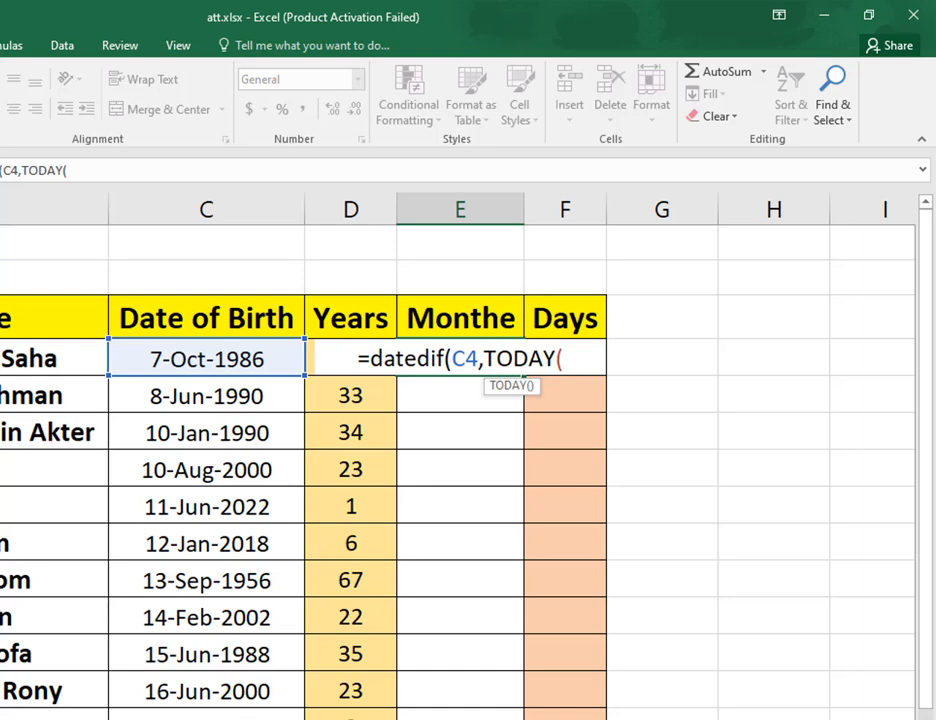
pyautogui.write('),')
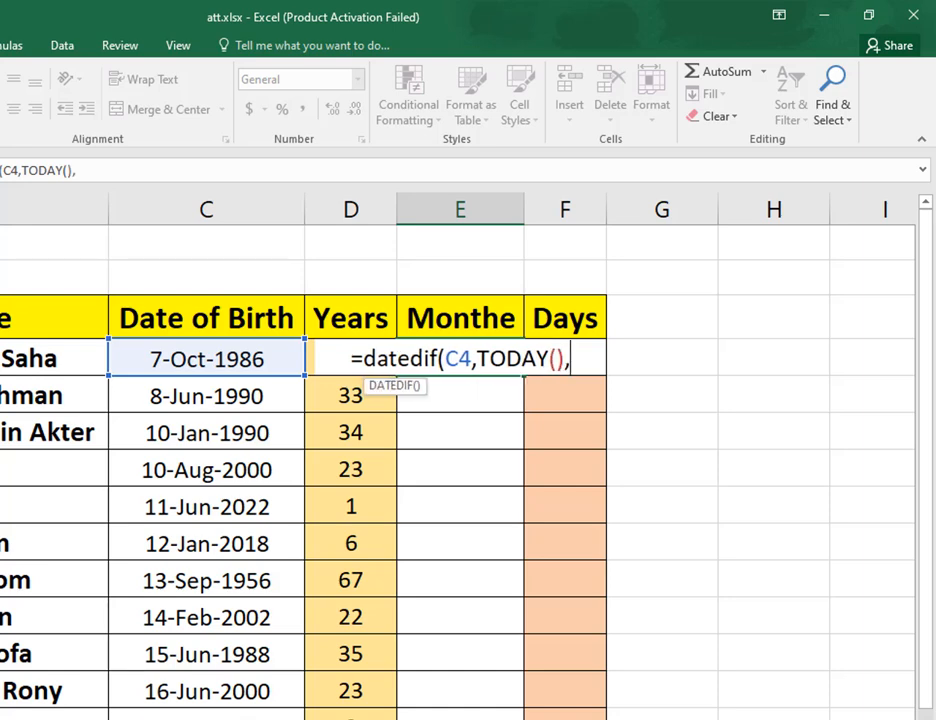
pyautogui.write('"')
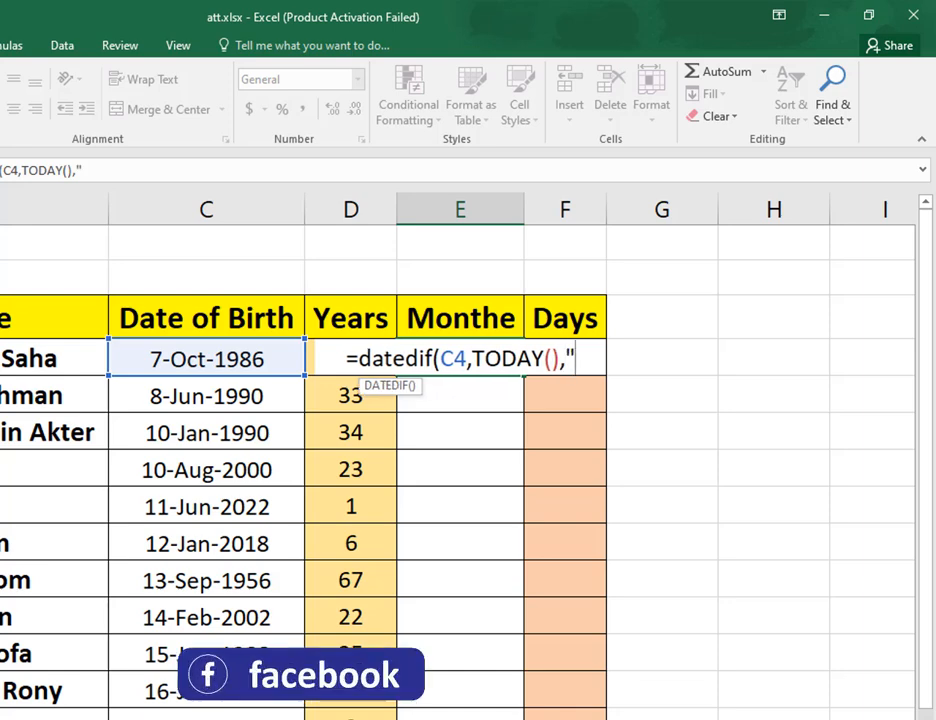
pyautogui.write('ym"')
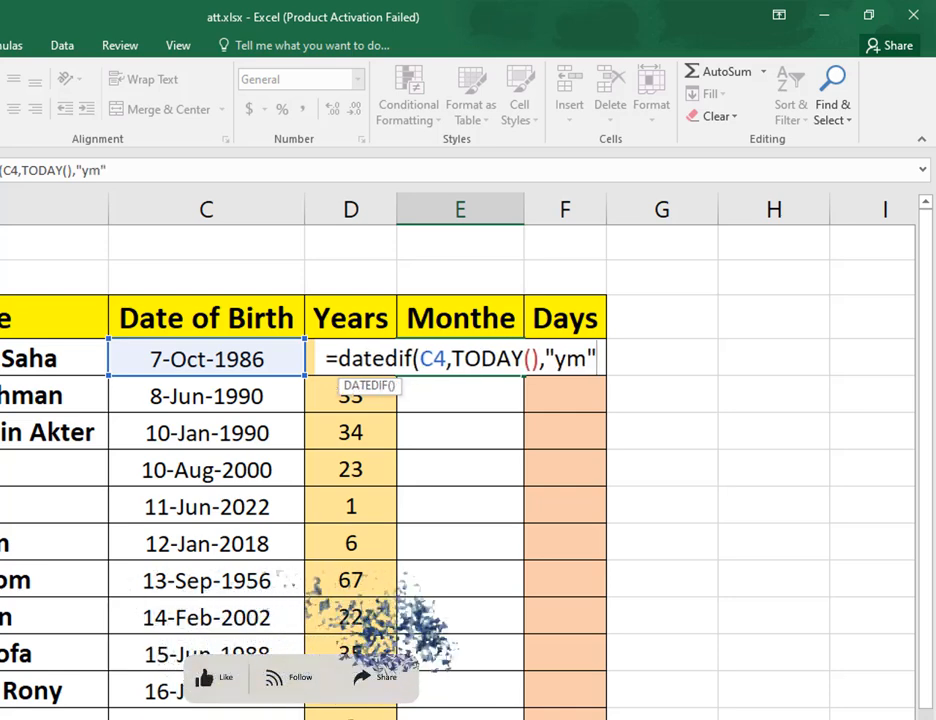
pyautogui.write(')')
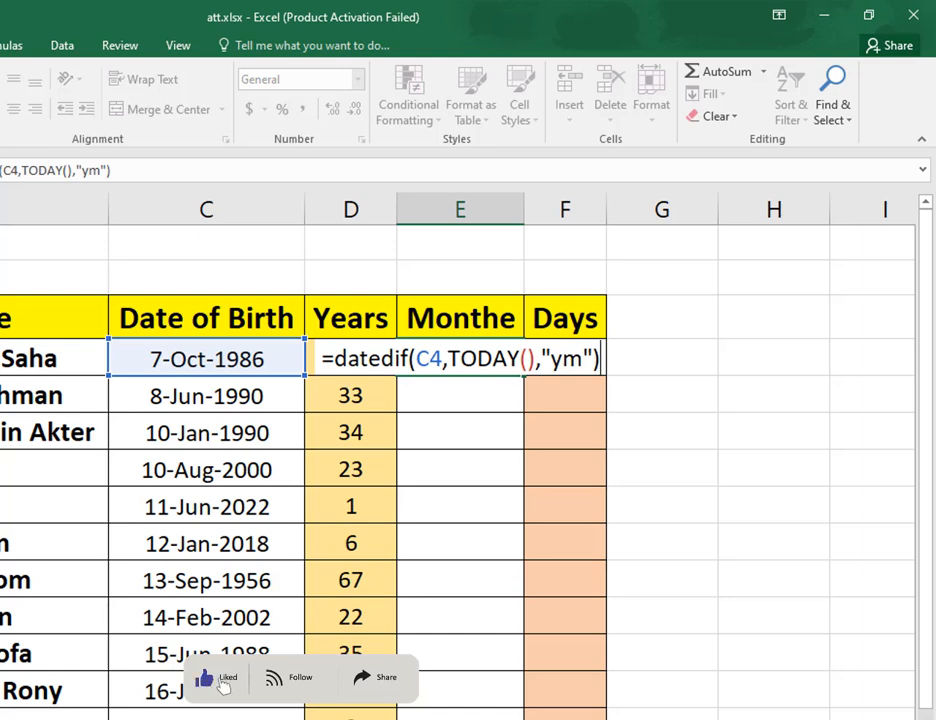
pyautogui.press('Return')
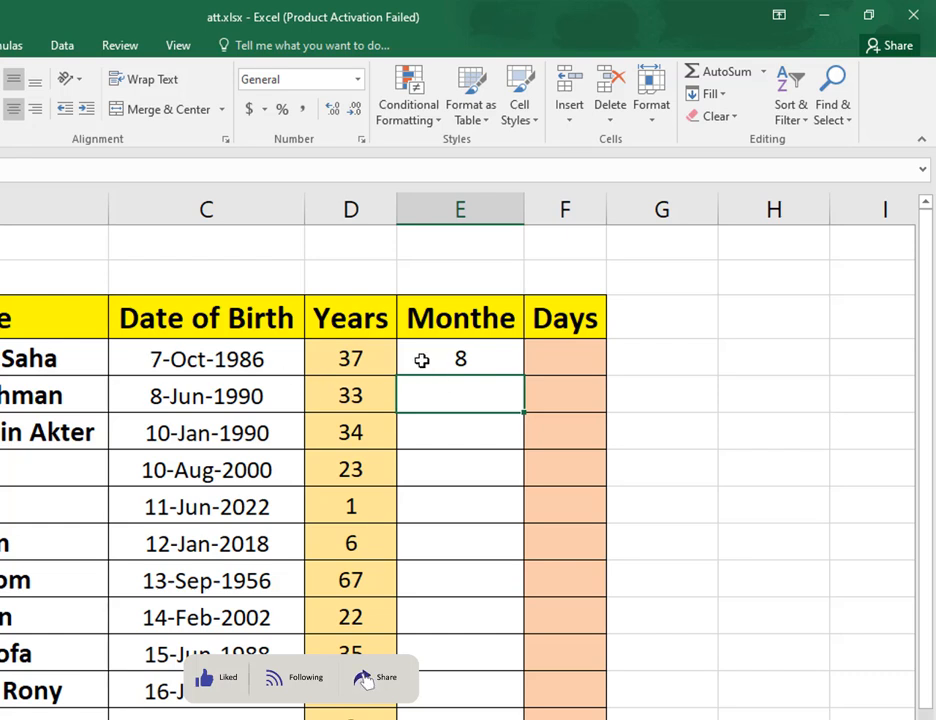
# - Copy the E4 months formula down the months column through E16 for the remaining people
pyautogui.click(479, 364)
pyautogui.moveTo(524, 376); pyautogui.dragTo(490, 712)
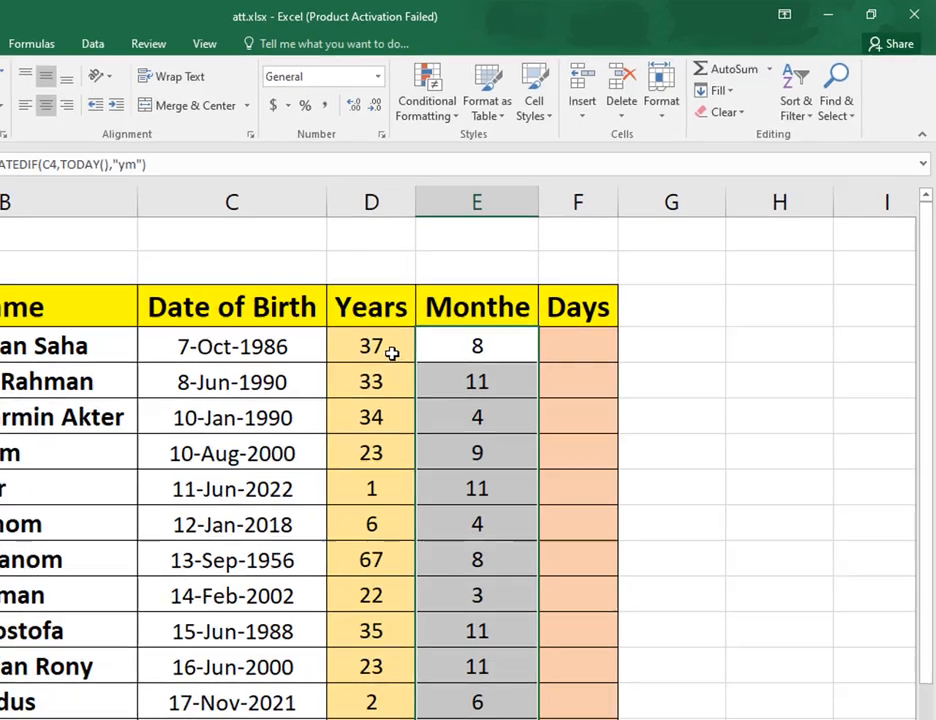
pyautogui.moveTo(358, 359); pyautogui.dragTo(372, 719)
pyautogui.moveTo(511, 621); pyautogui.dragTo(500, 604)
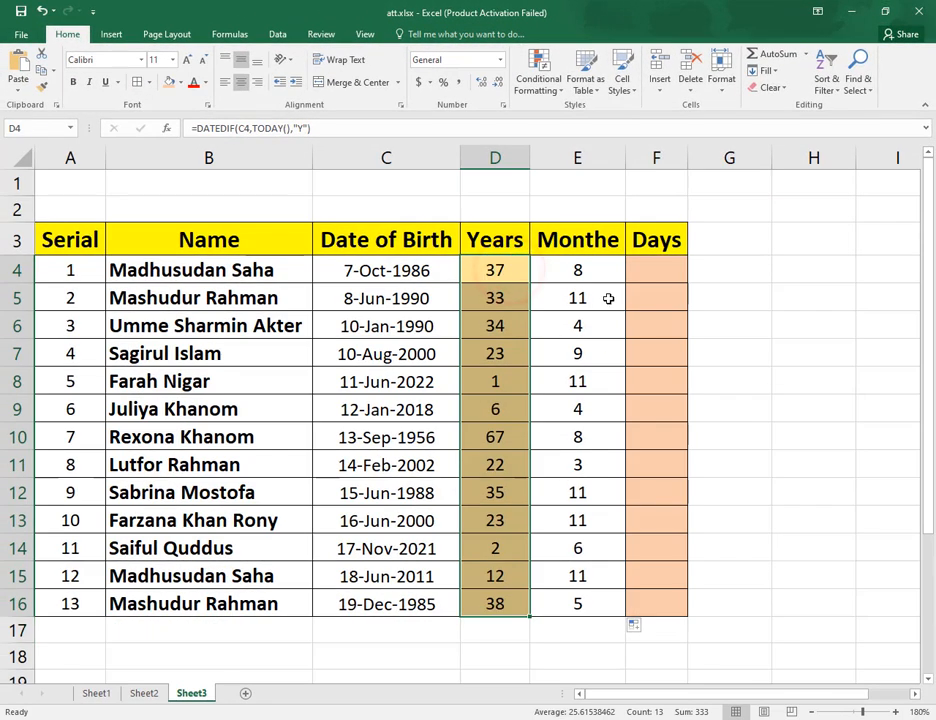
pyautogui.moveTo(606, 278); pyautogui.dragTo(611, 600)
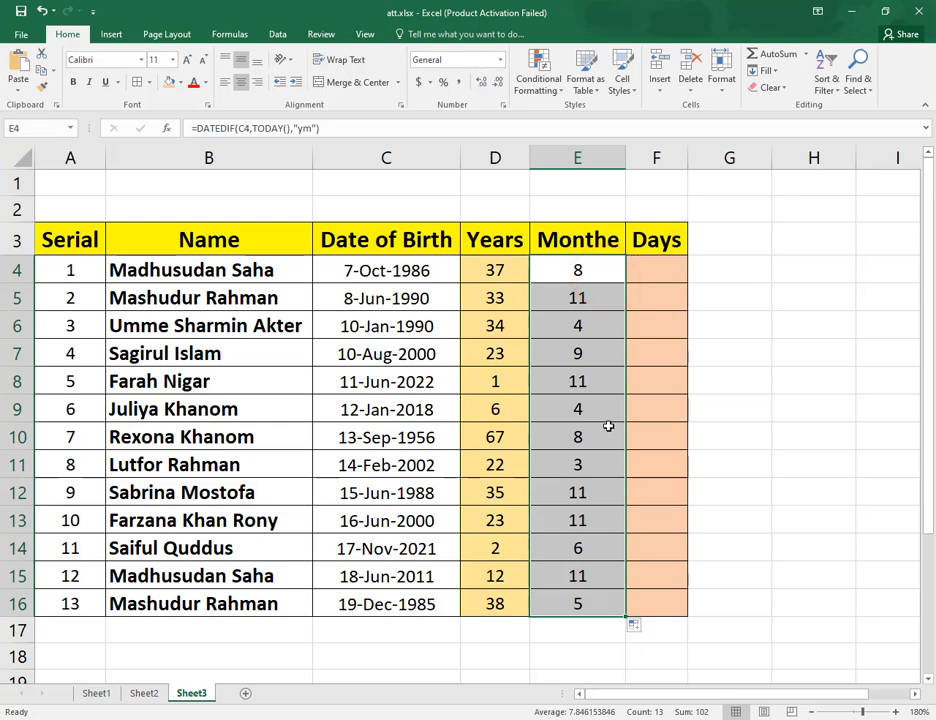
# - Enter the formula =DATEDIF(C4,TODAY(),"md") in F4 to calculate the remaining days after the first person's completed months
pyautogui.click(660, 274)
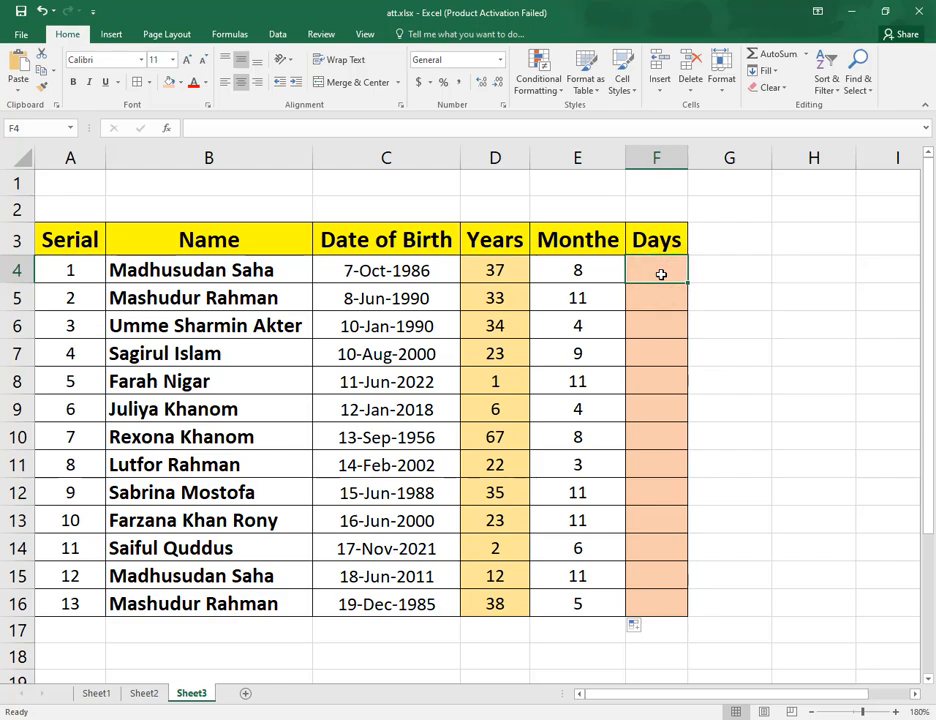
pyautogui.write('=')
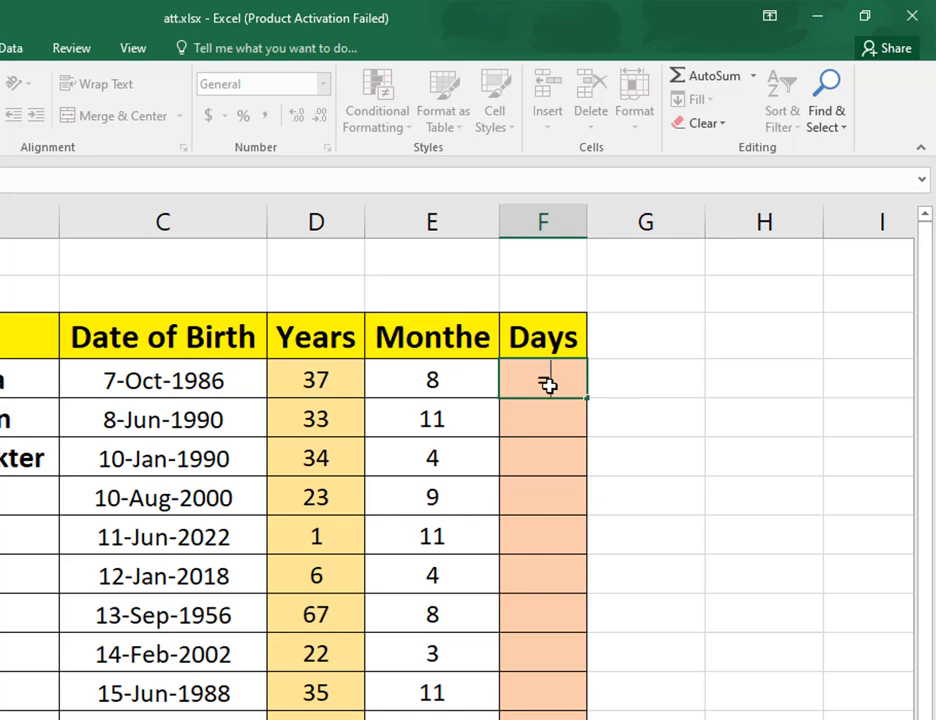
pyautogui.write('dat')
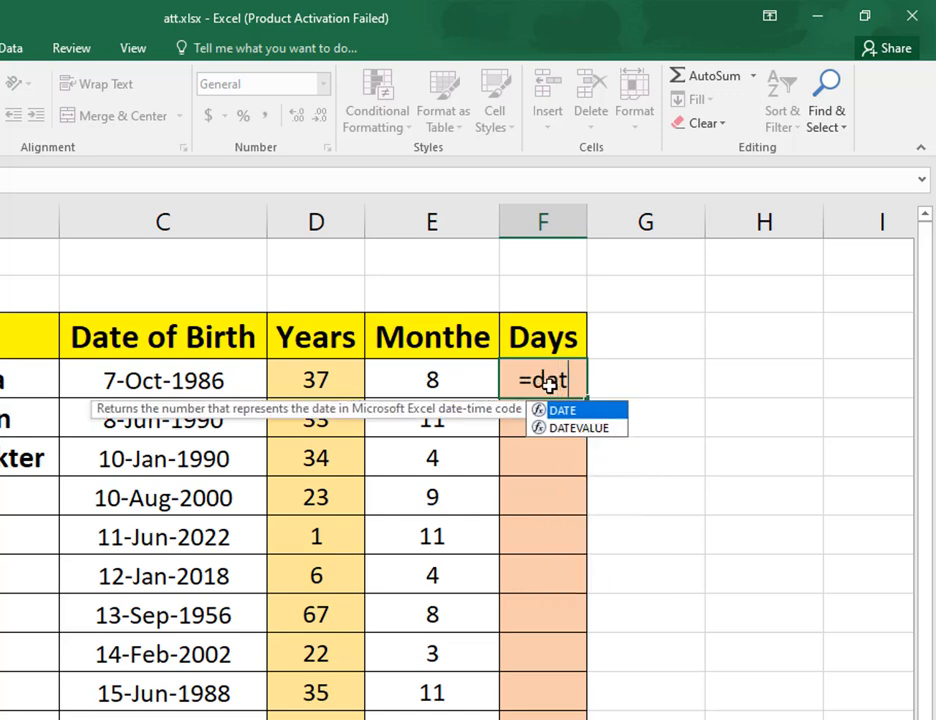
pyautogui.write('edif')
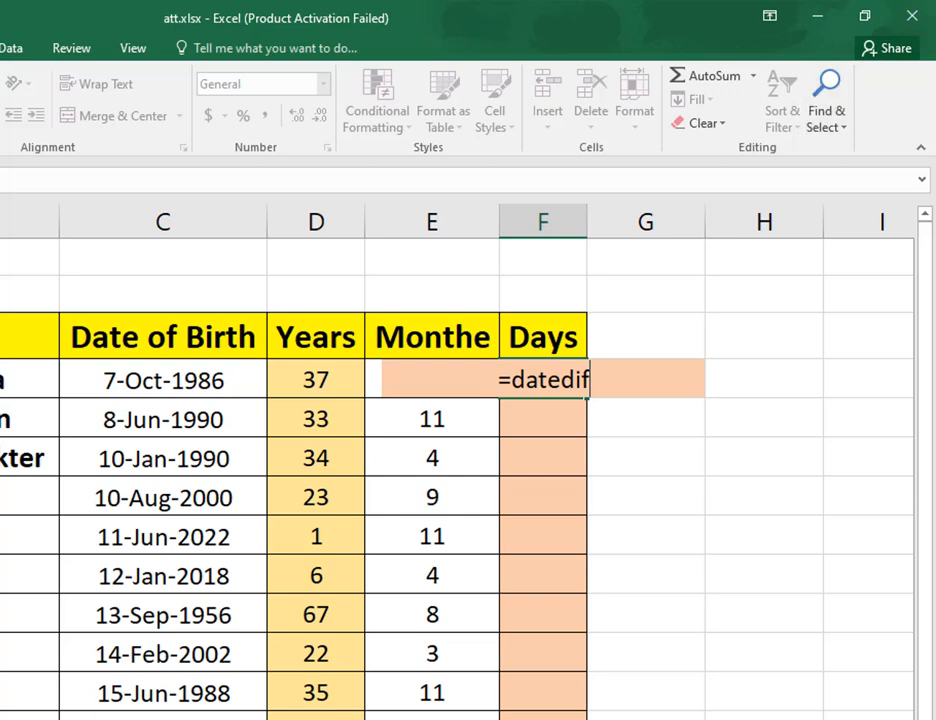
pyautogui.write('(')
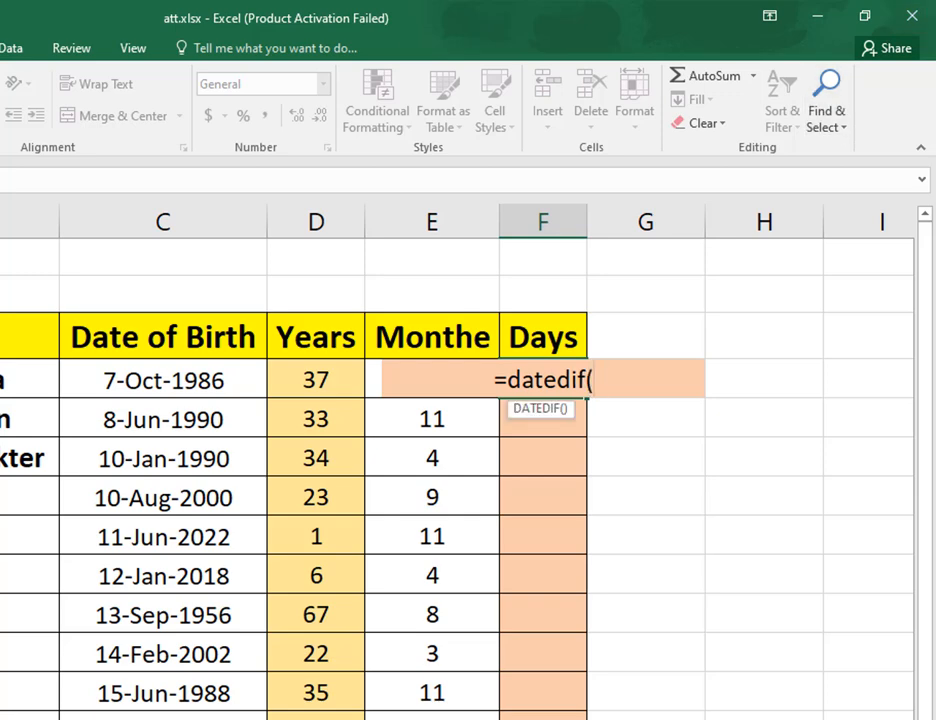
pyautogui.click(183, 381)
pyautogui.write(',')
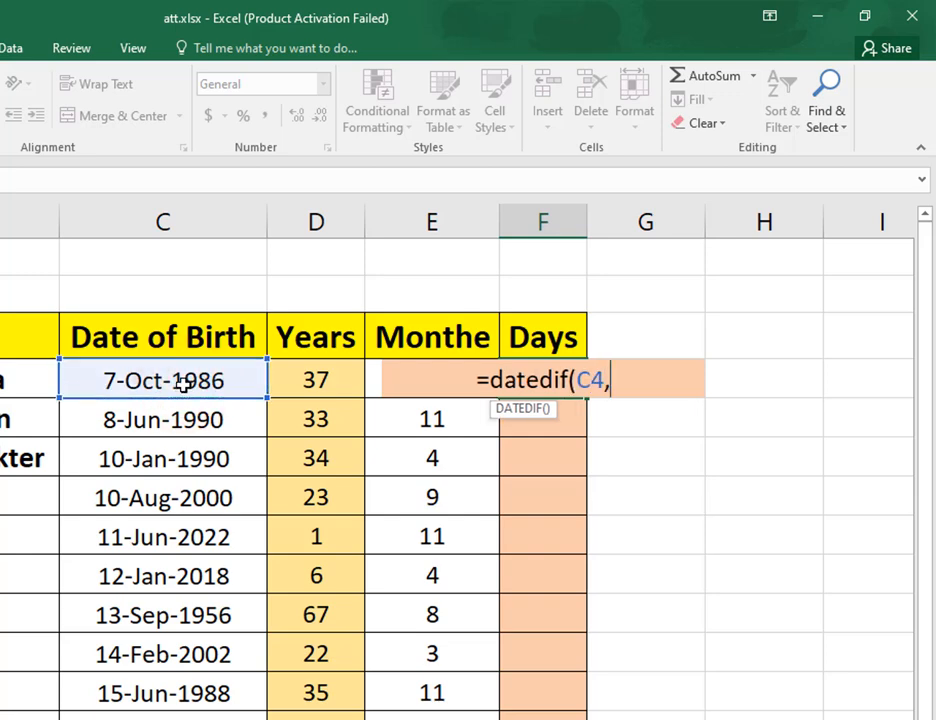
pyautogui.write('to')
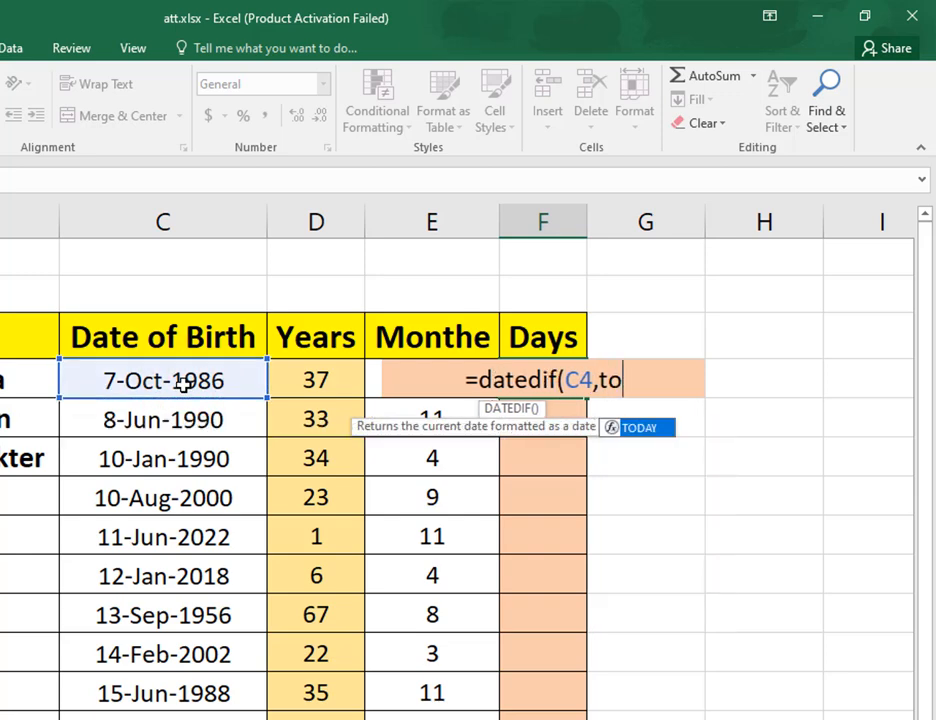
pyautogui.press('Tab')
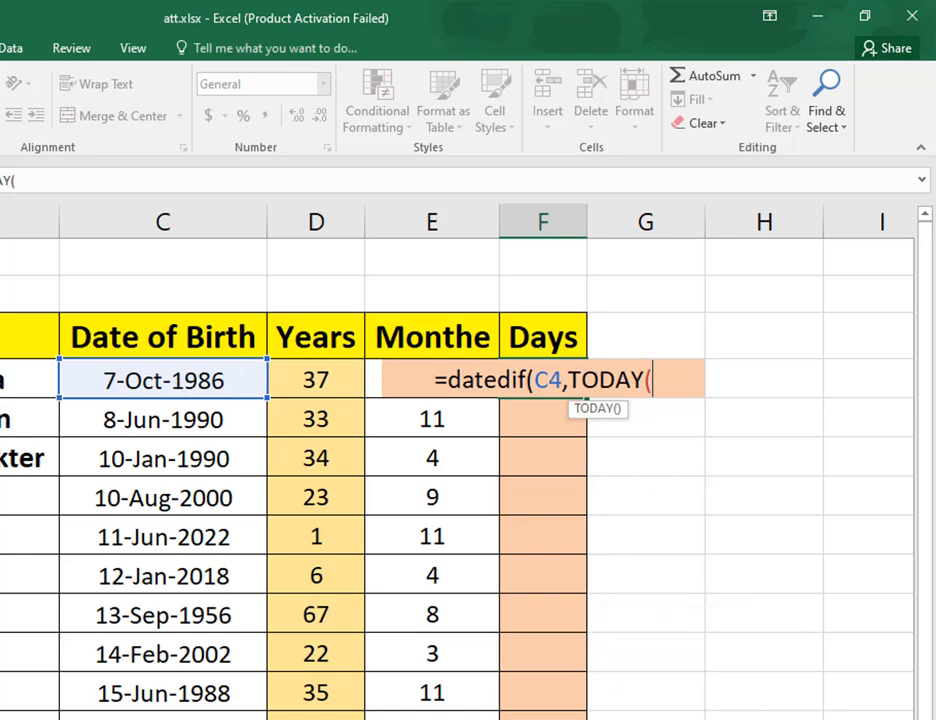
pyautogui.write(')')
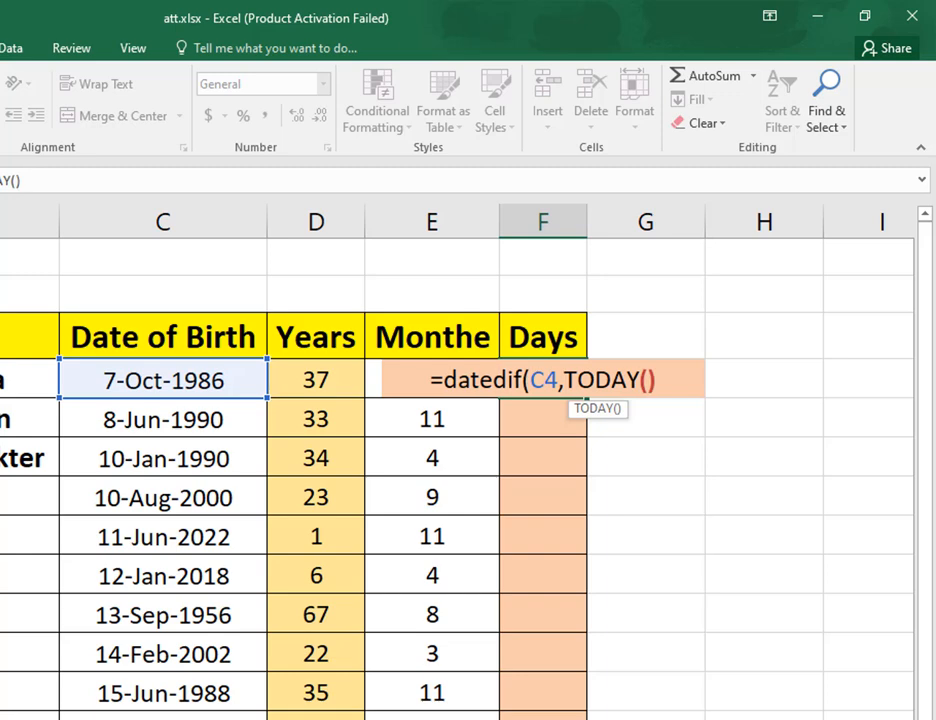
pyautogui.write(',')
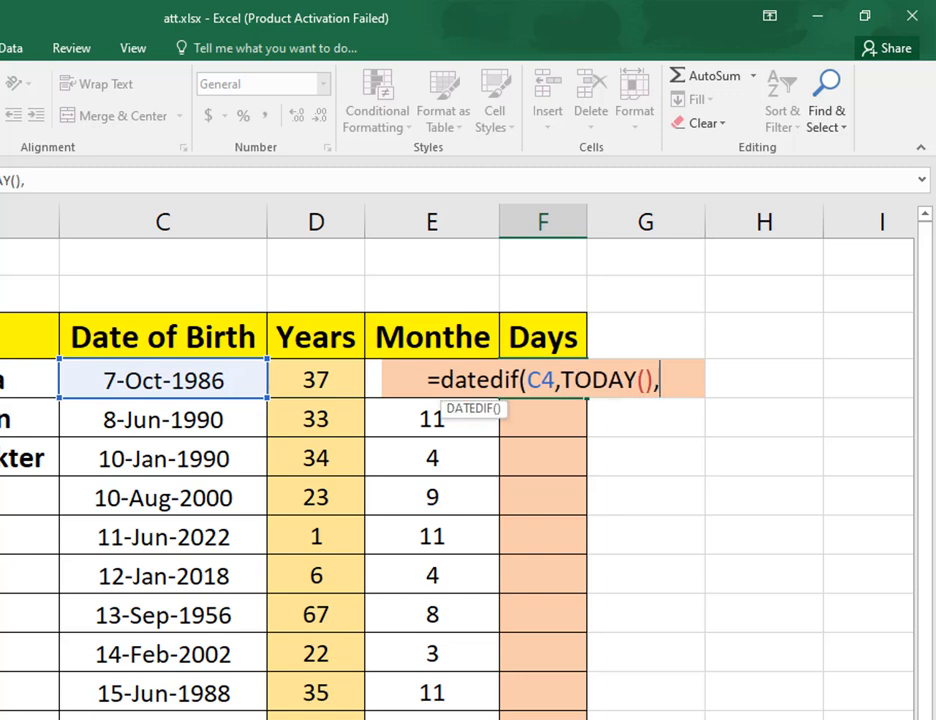
pyautogui.write('"')
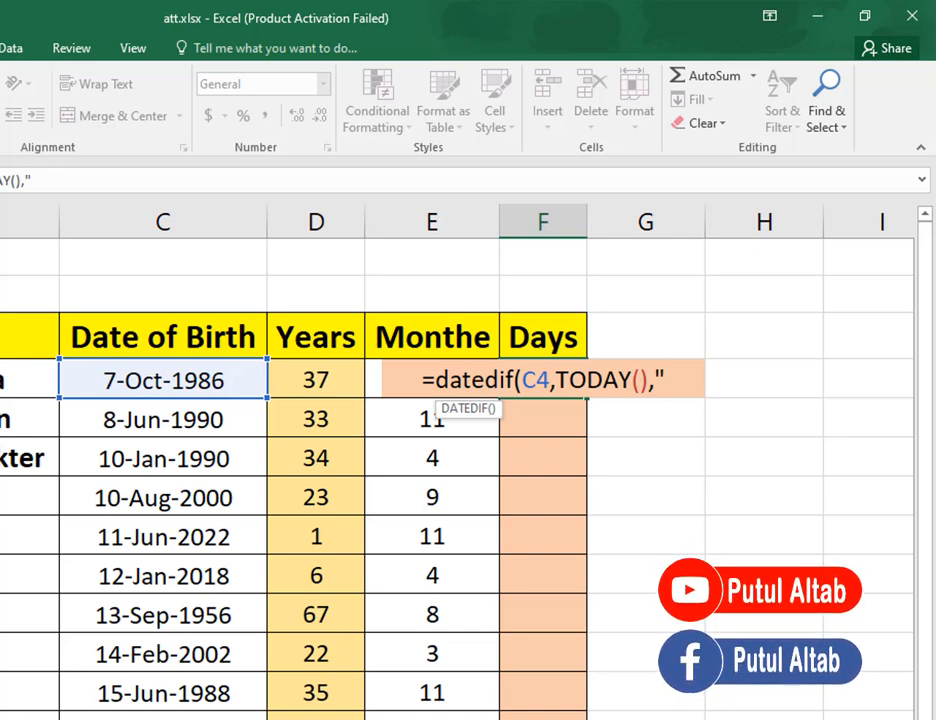
pyautogui.write('m')
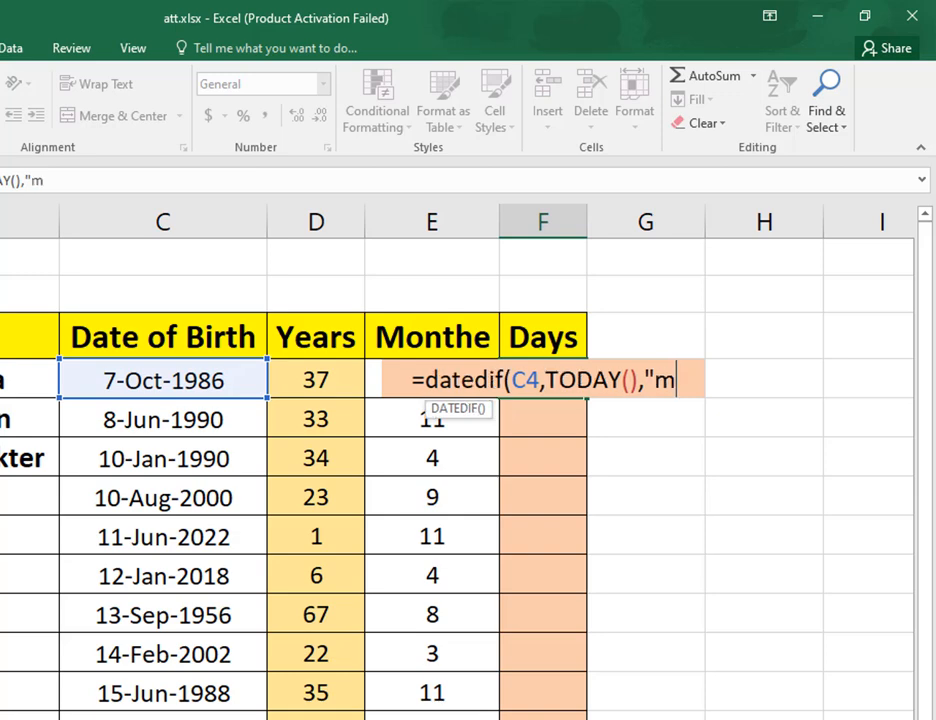
pyautogui.write('d')
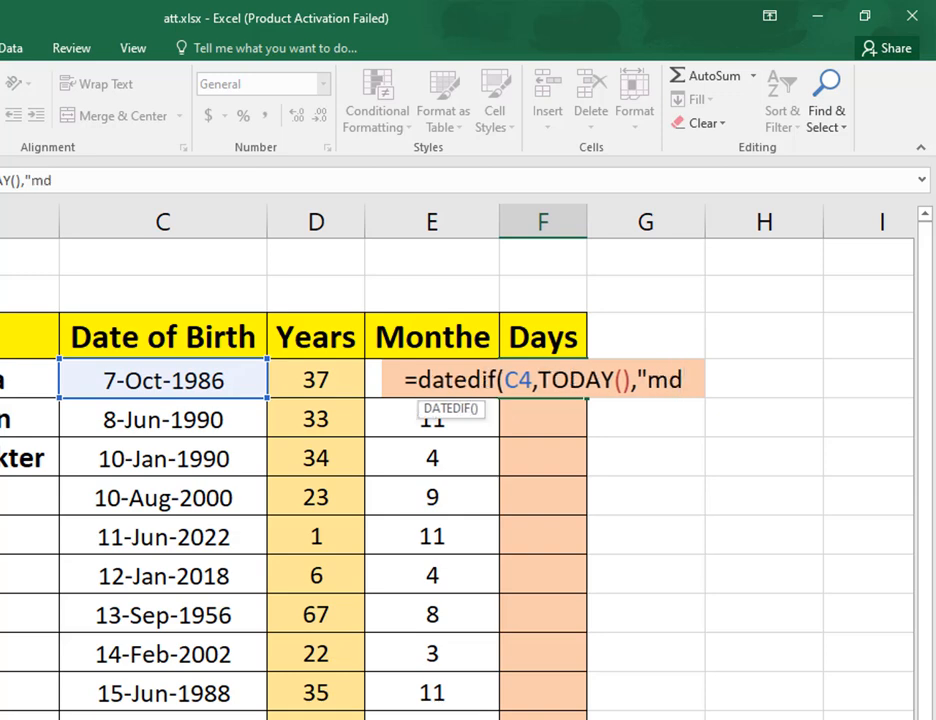
pyautogui.write('"')
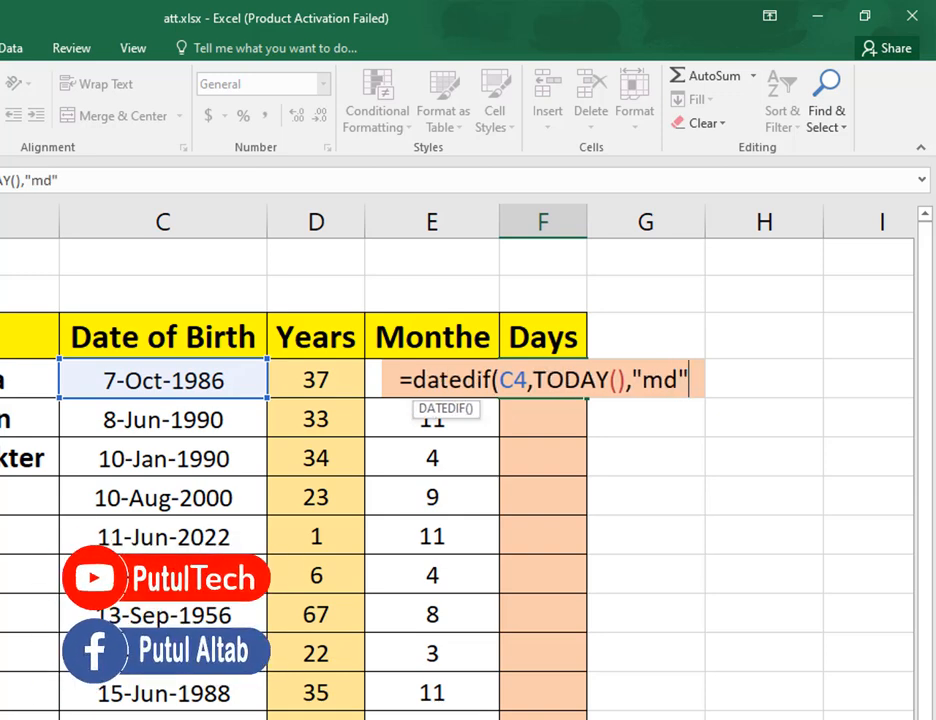
pyautogui.write(')')
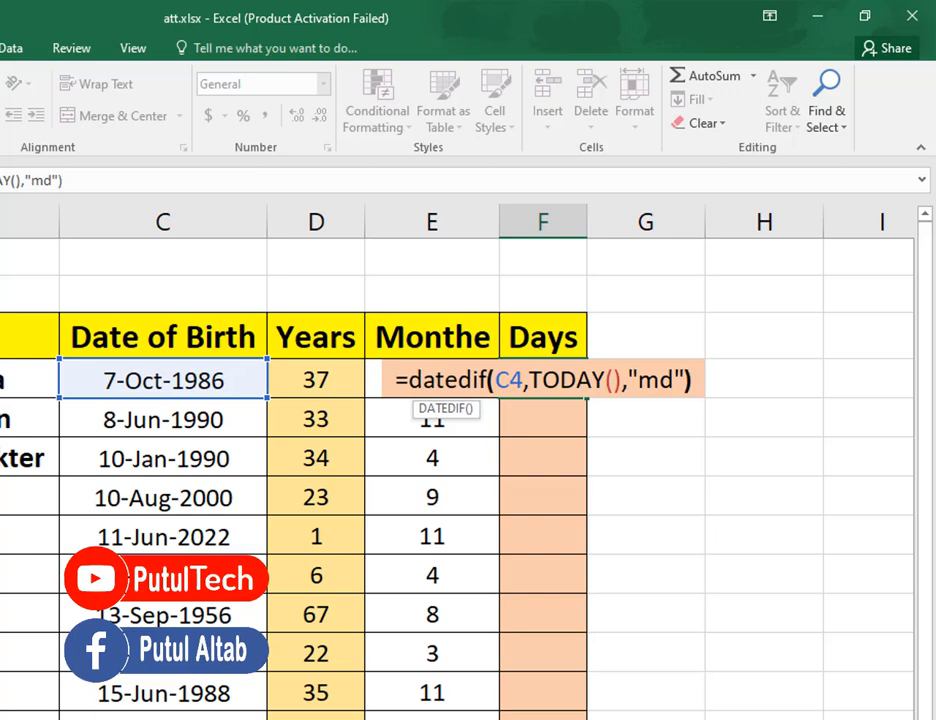
pyautogui.press('Return')
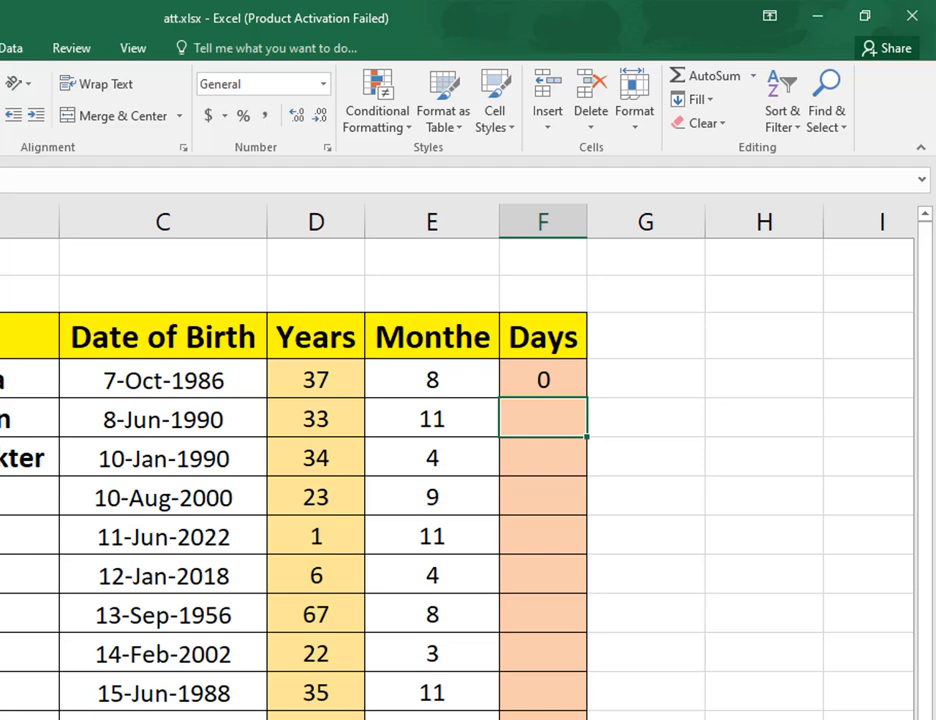
# - Copy the F4 days formula down the Days column through F16 for the remaining people
pyautogui.click(522, 380)
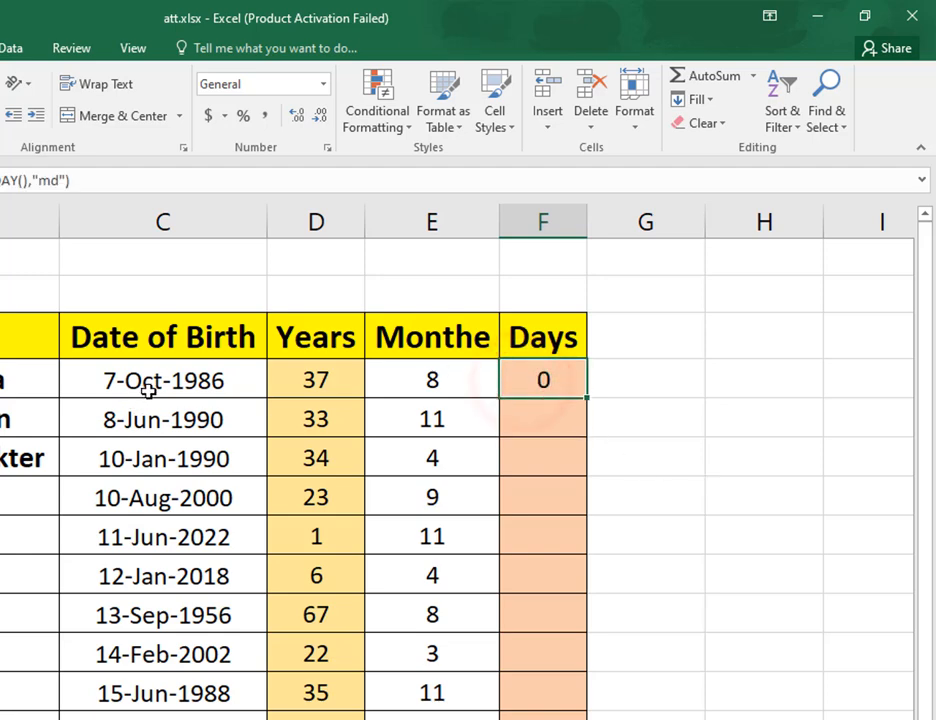
pyautogui.doubleClick(590, 398)
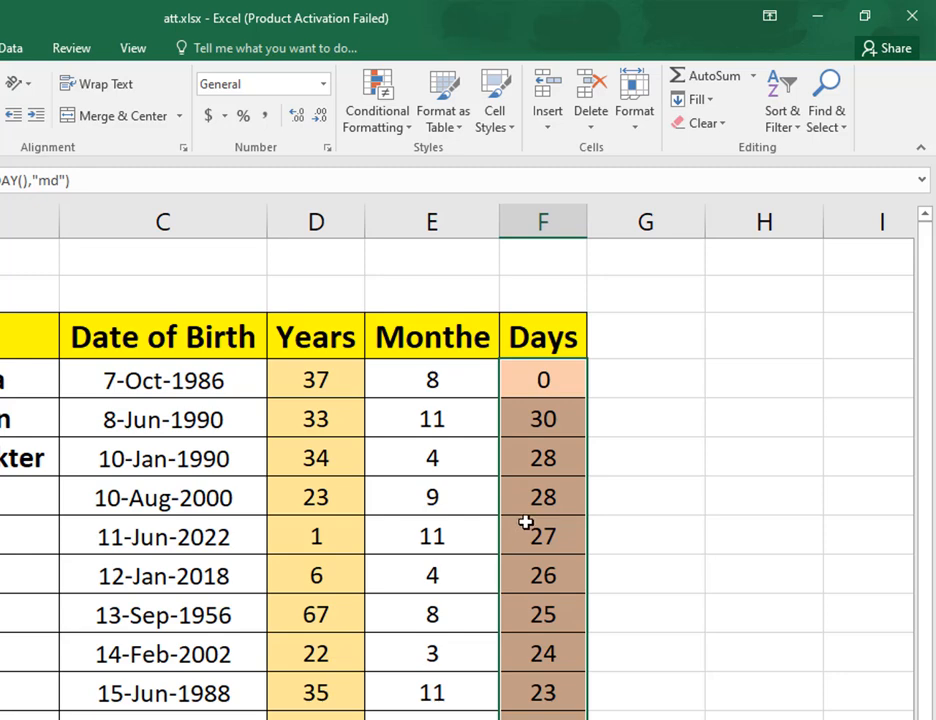
# - Check the calculated age in row 5 against its date of birth and the days in F4 against the system calendar's current date
pyautogui.click(185, 421)
pyautogui.click(12, 420)
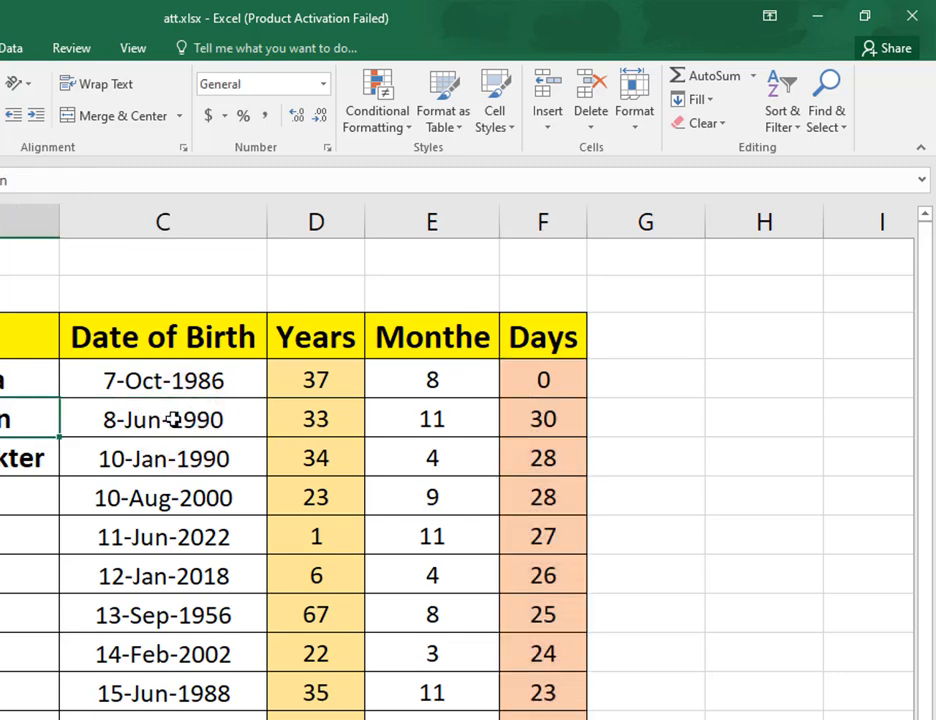
pyautogui.click(173, 420)
pyautogui.click(336, 421)
pyautogui.click(432, 420)
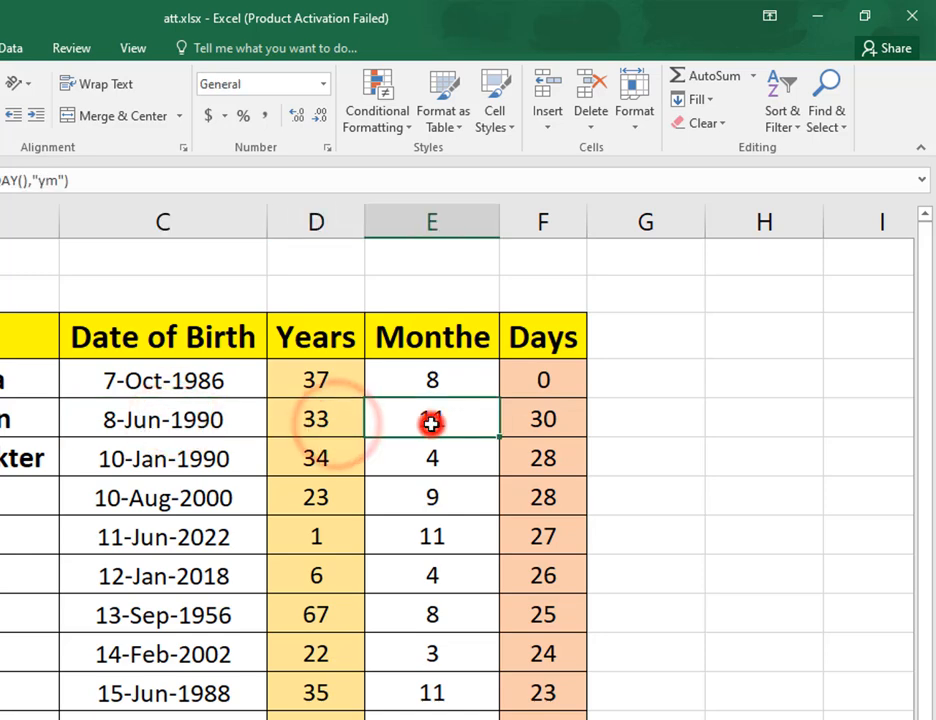
pyautogui.click(563, 420)
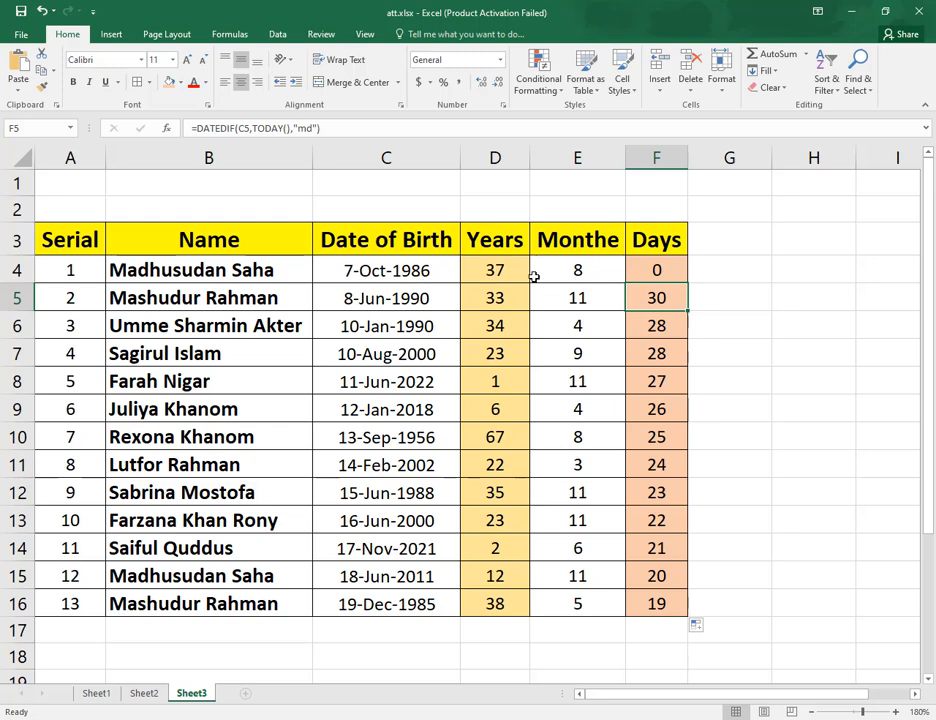
pyautogui.click(661, 271)
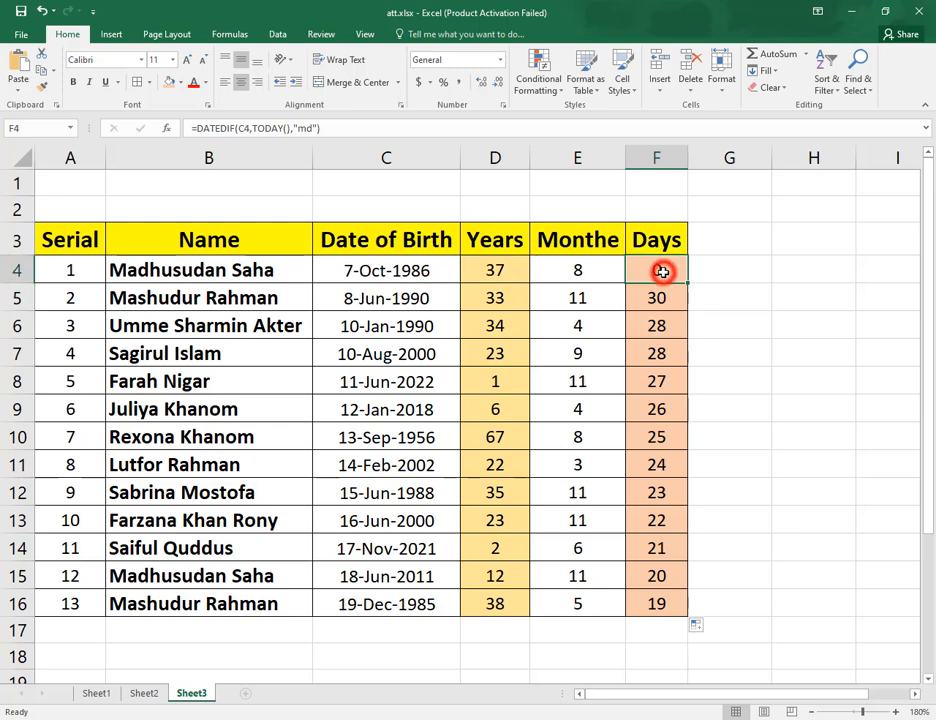
pyautogui.click(882, 718)
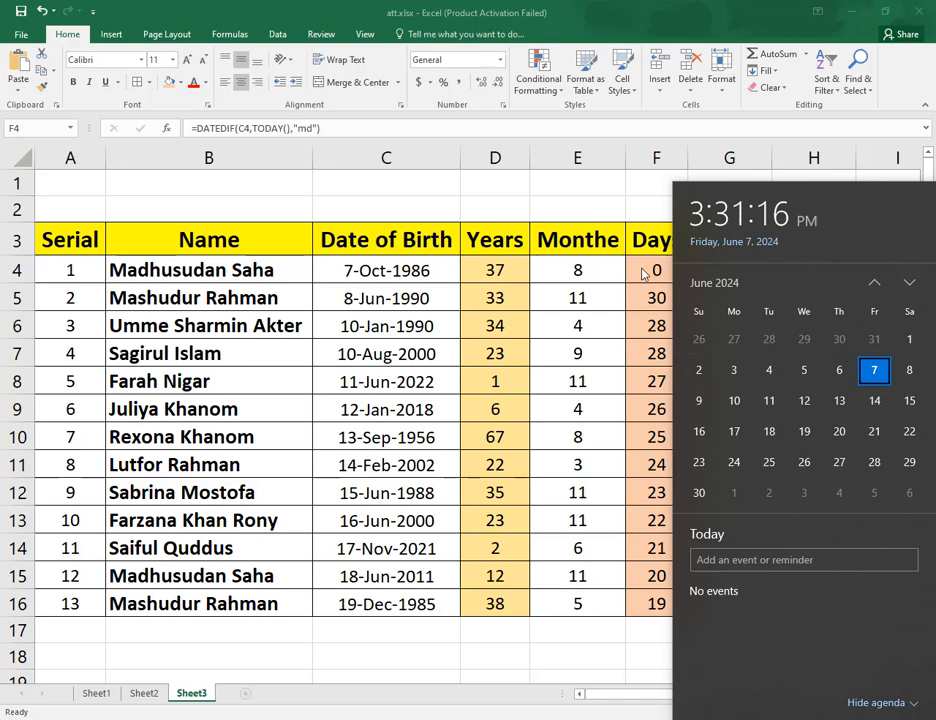
pyautogui.click(600, 470)
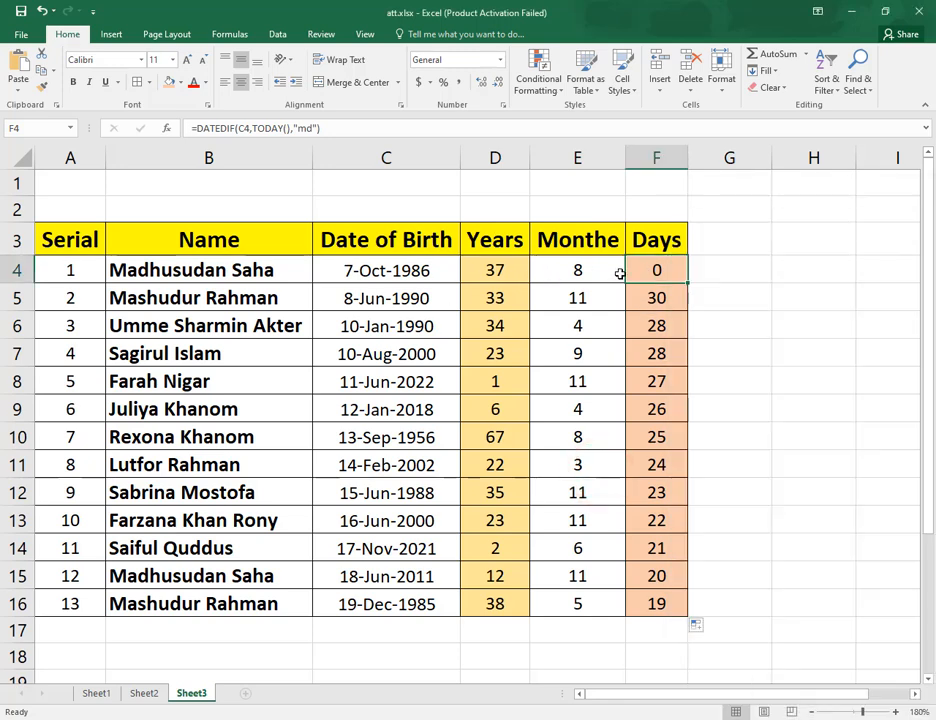